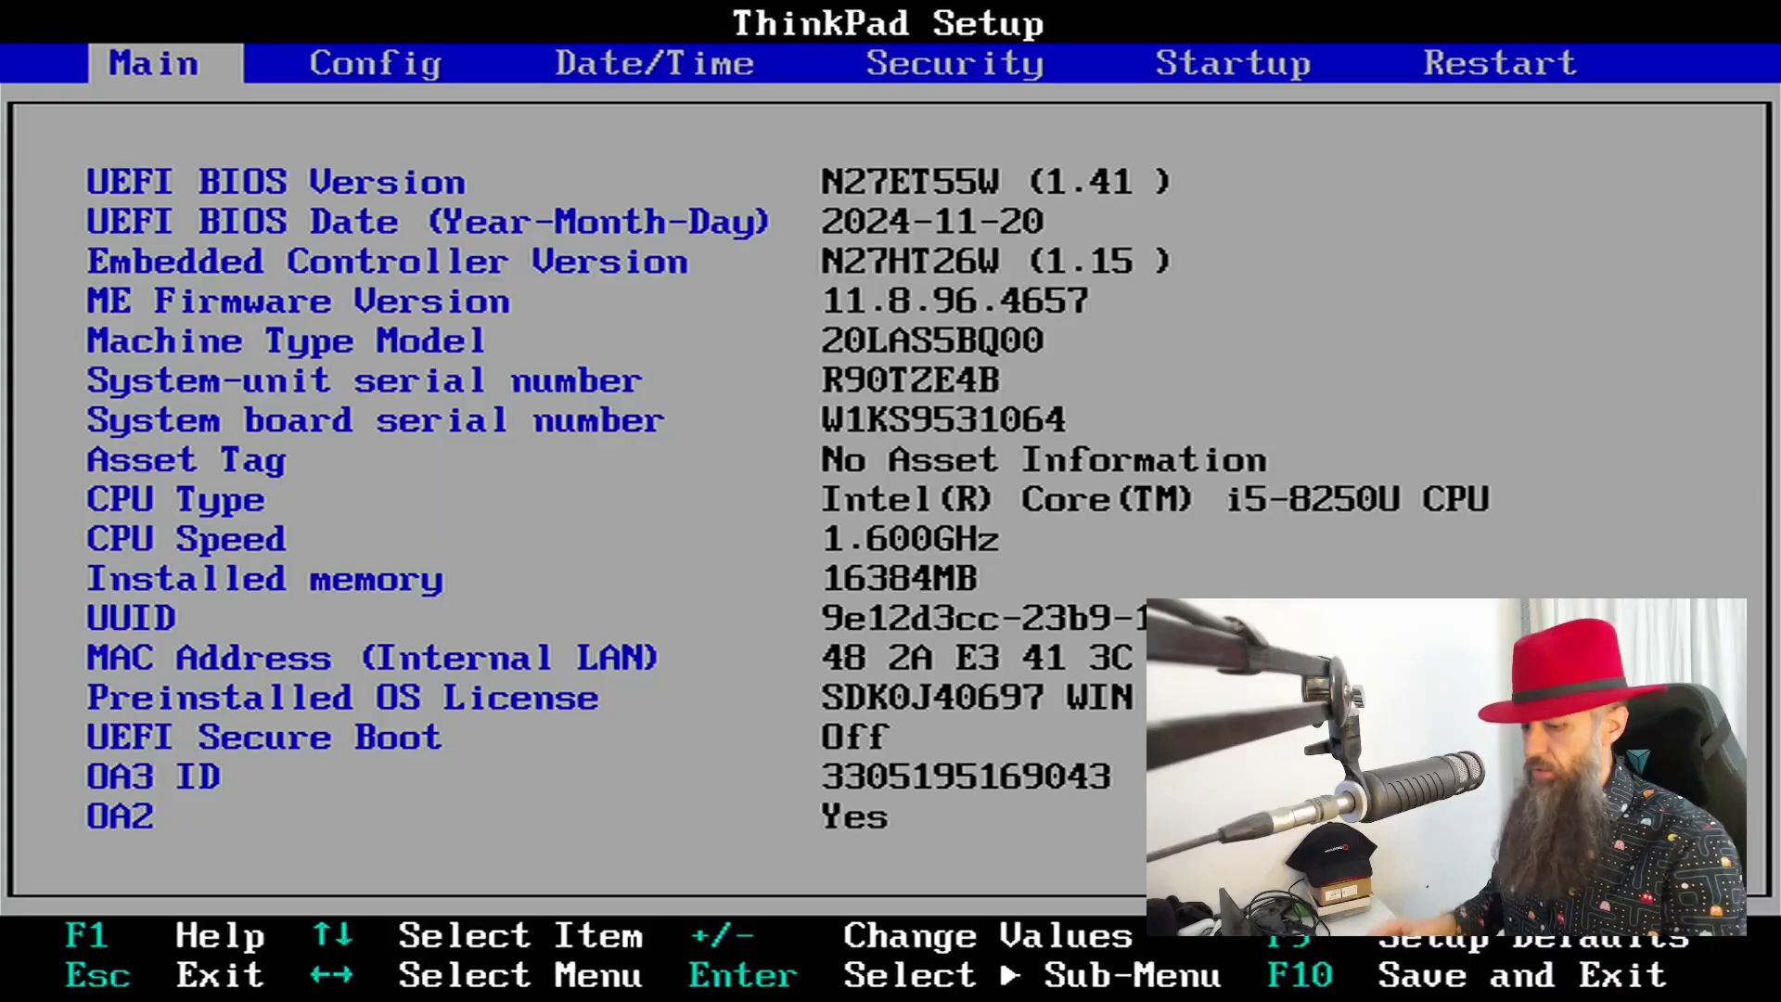
# - Set Secure Boot to Enabled under Security > Secure Boot
pyautogui.press('Right')
pyautogui.press('Right')
pyautogui.press('Right')
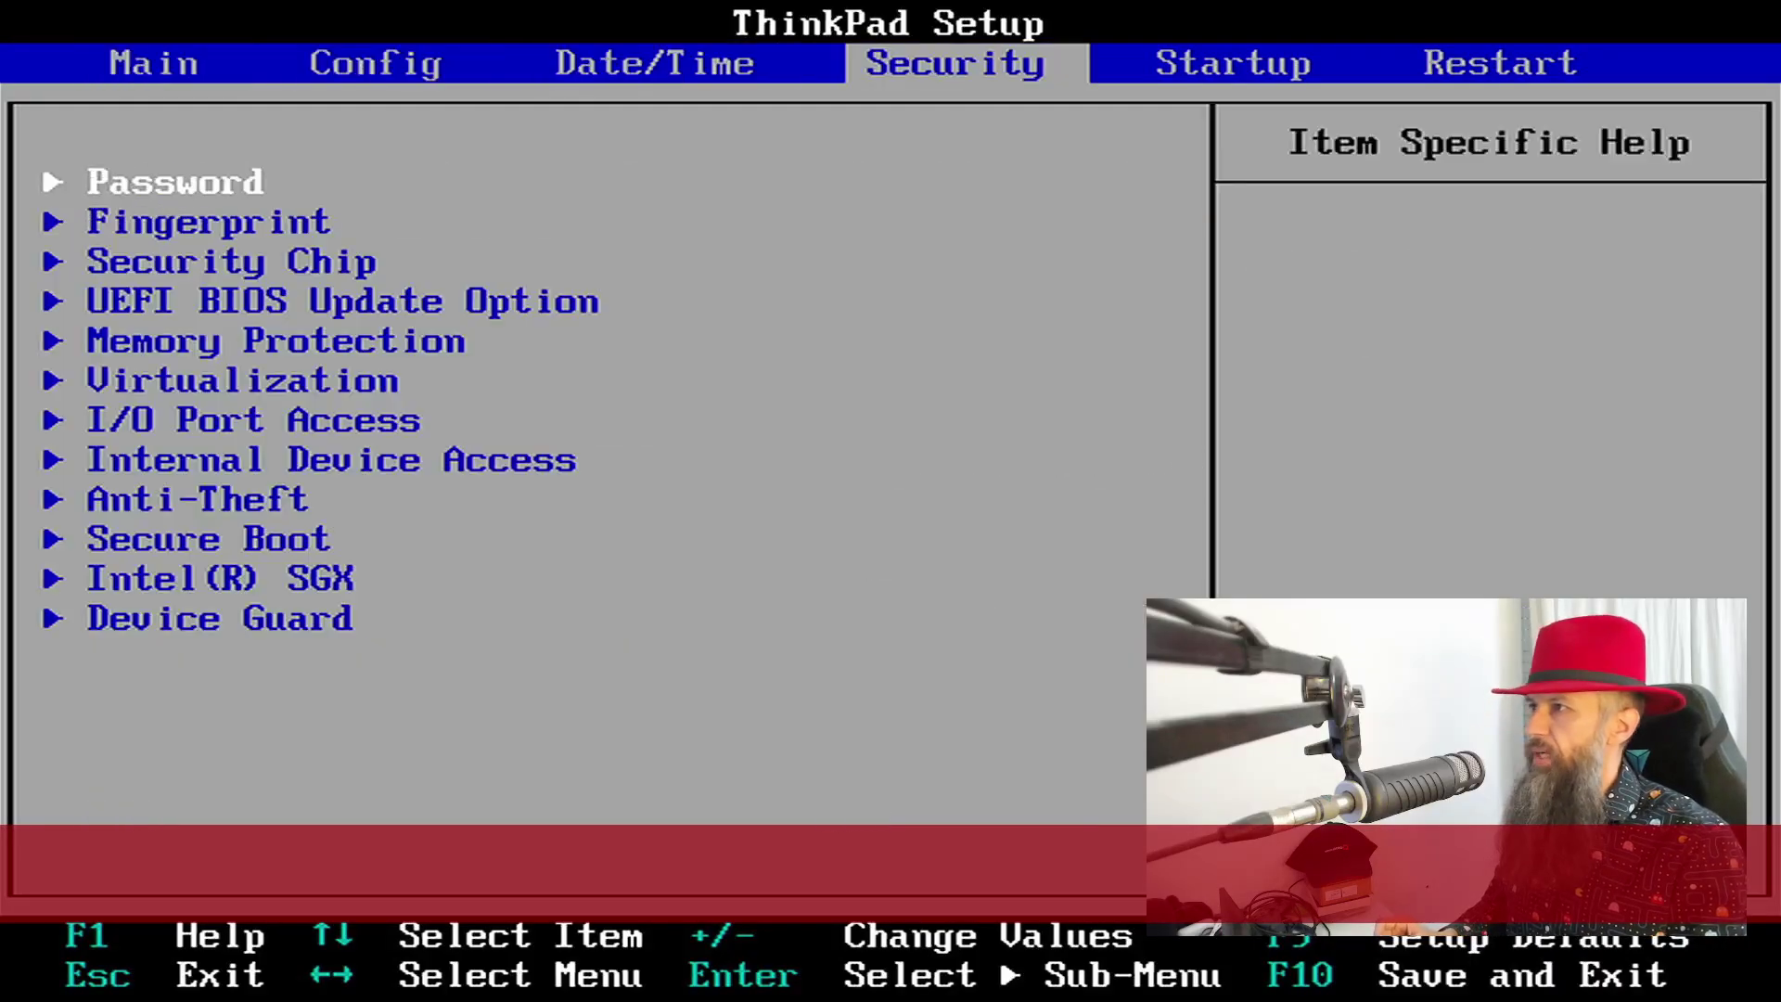
pyautogui.press('Down')
pyautogui.press('Down')
pyautogui.press('Down')
pyautogui.press('Down')
pyautogui.press('Down')
pyautogui.press('Down')
pyautogui.press('Down')
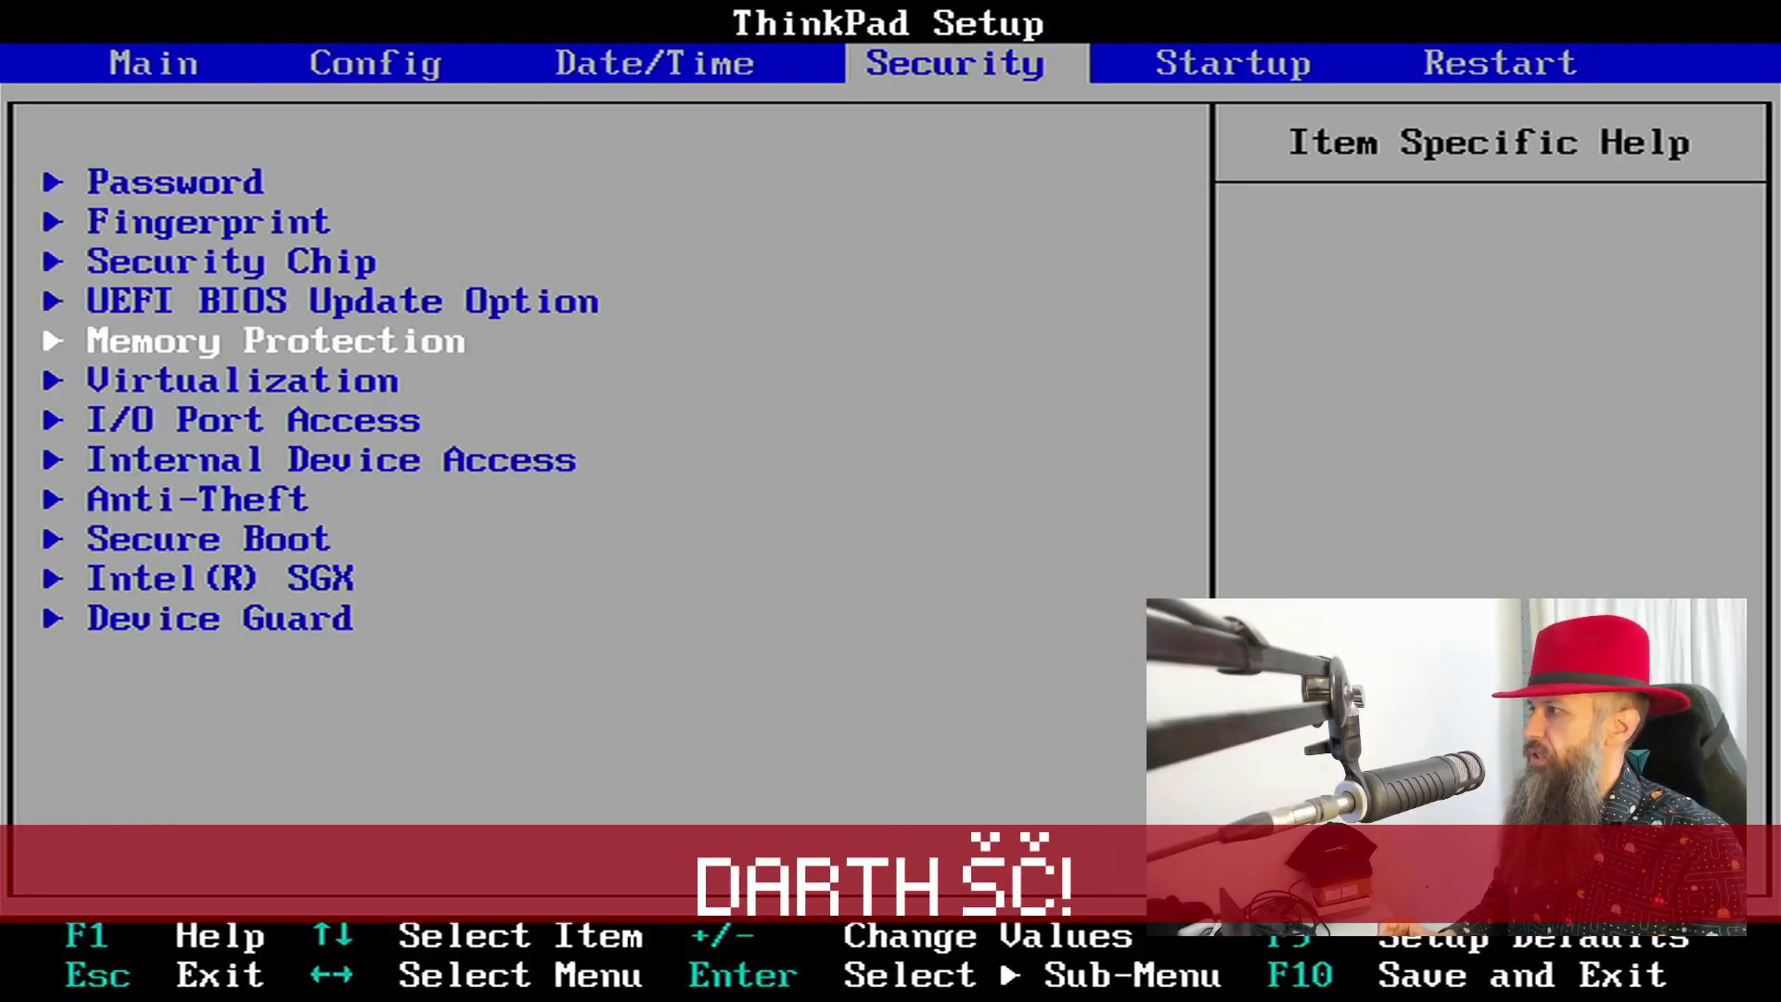
pyautogui.press('Down')
pyautogui.press('Down')
pyautogui.press('Return')
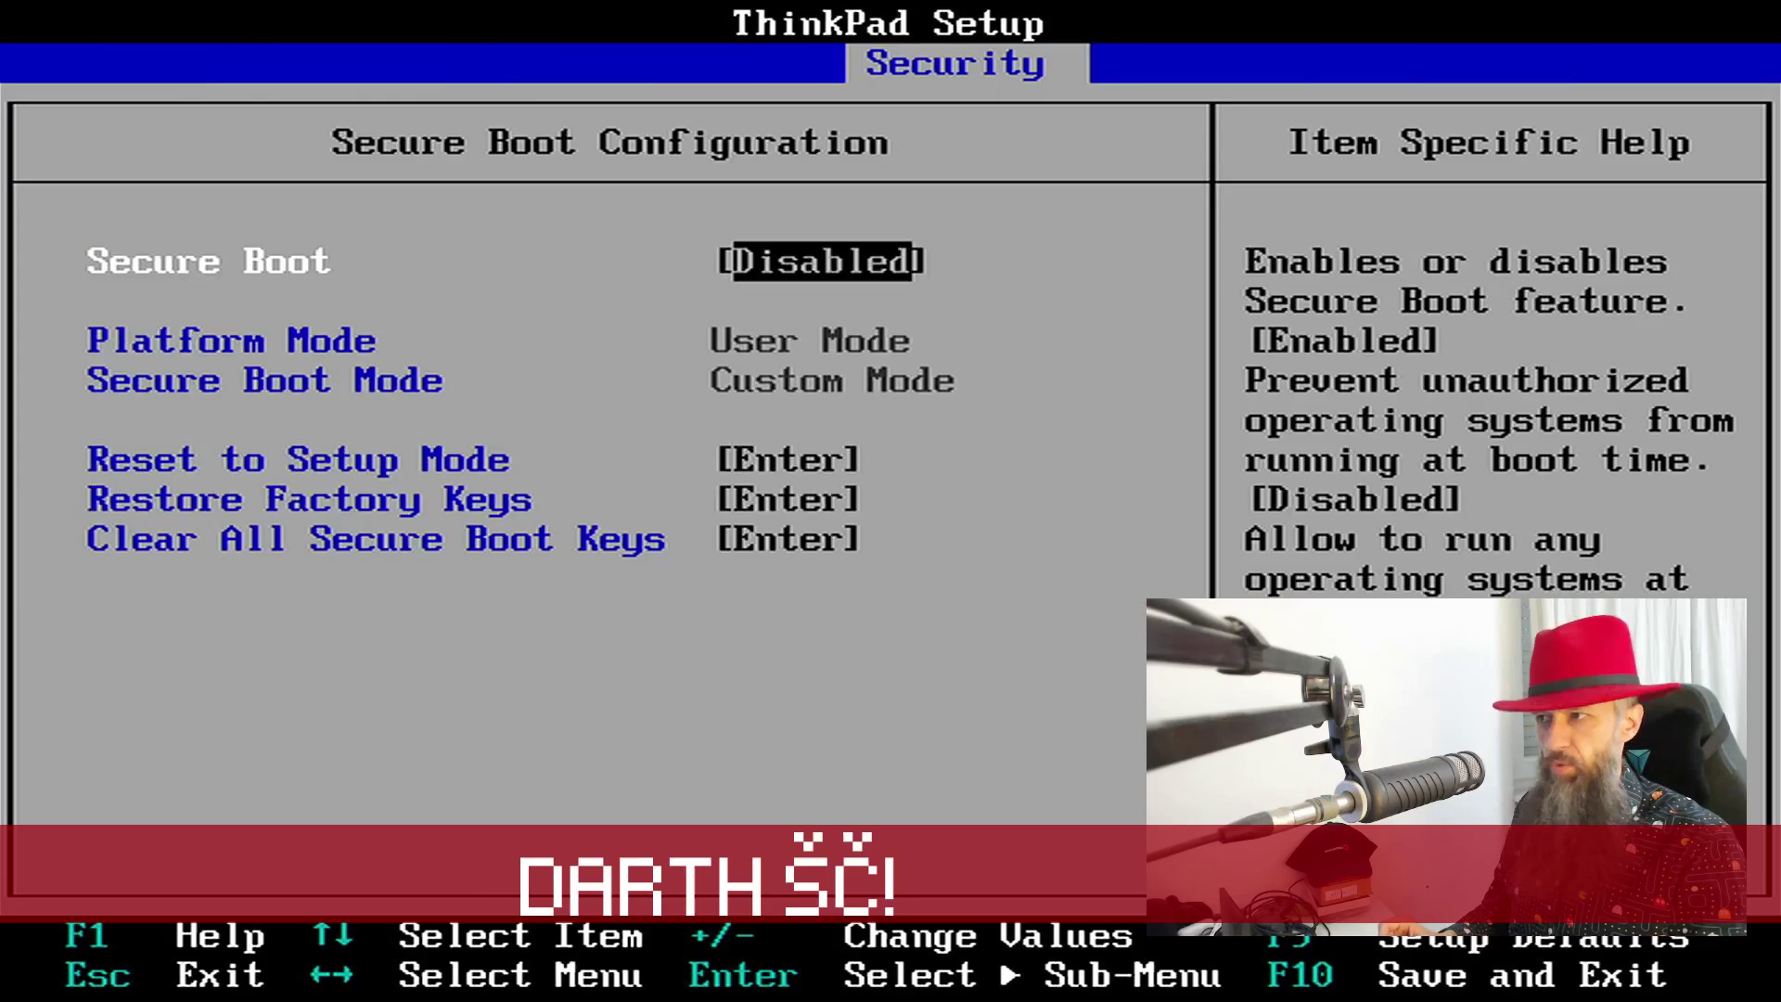
pyautogui.press('Return')
pyautogui.press('Down')
pyautogui.press('Return')
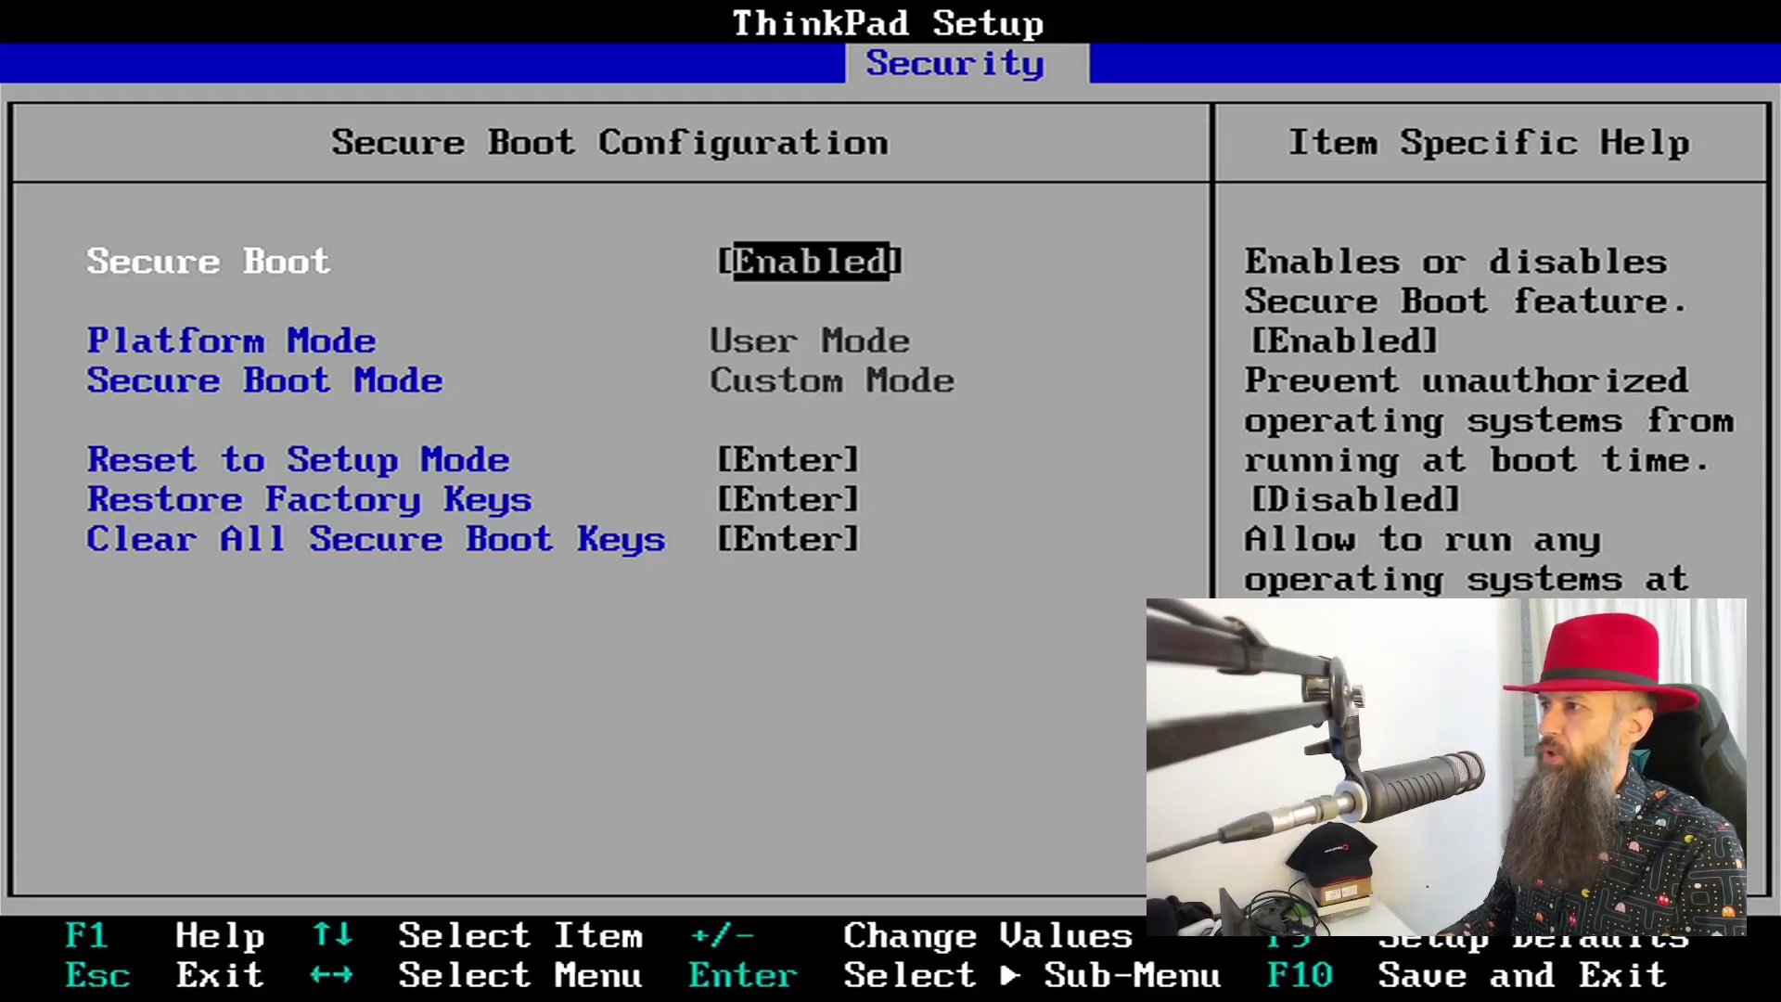
# - Save the configuration with F10 and exit ThinkPad Setup
pyautogui.press('Escape')
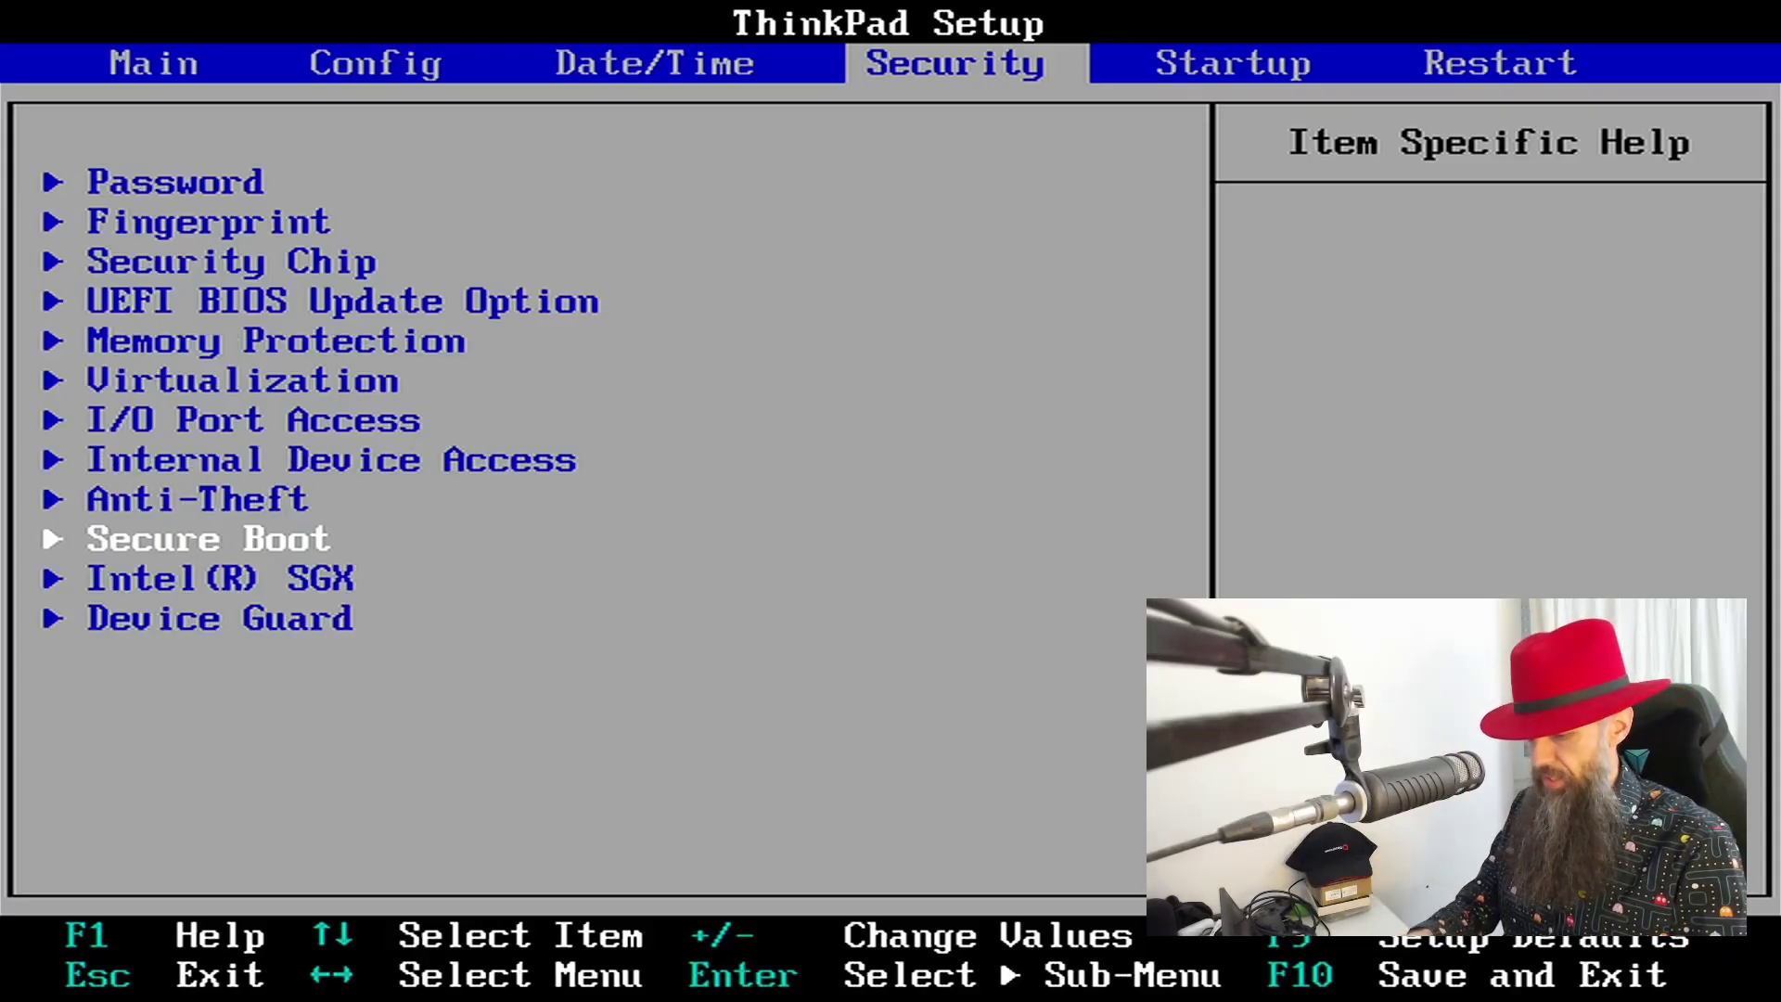
pyautogui.press('F10')
pyautogui.press('Return')
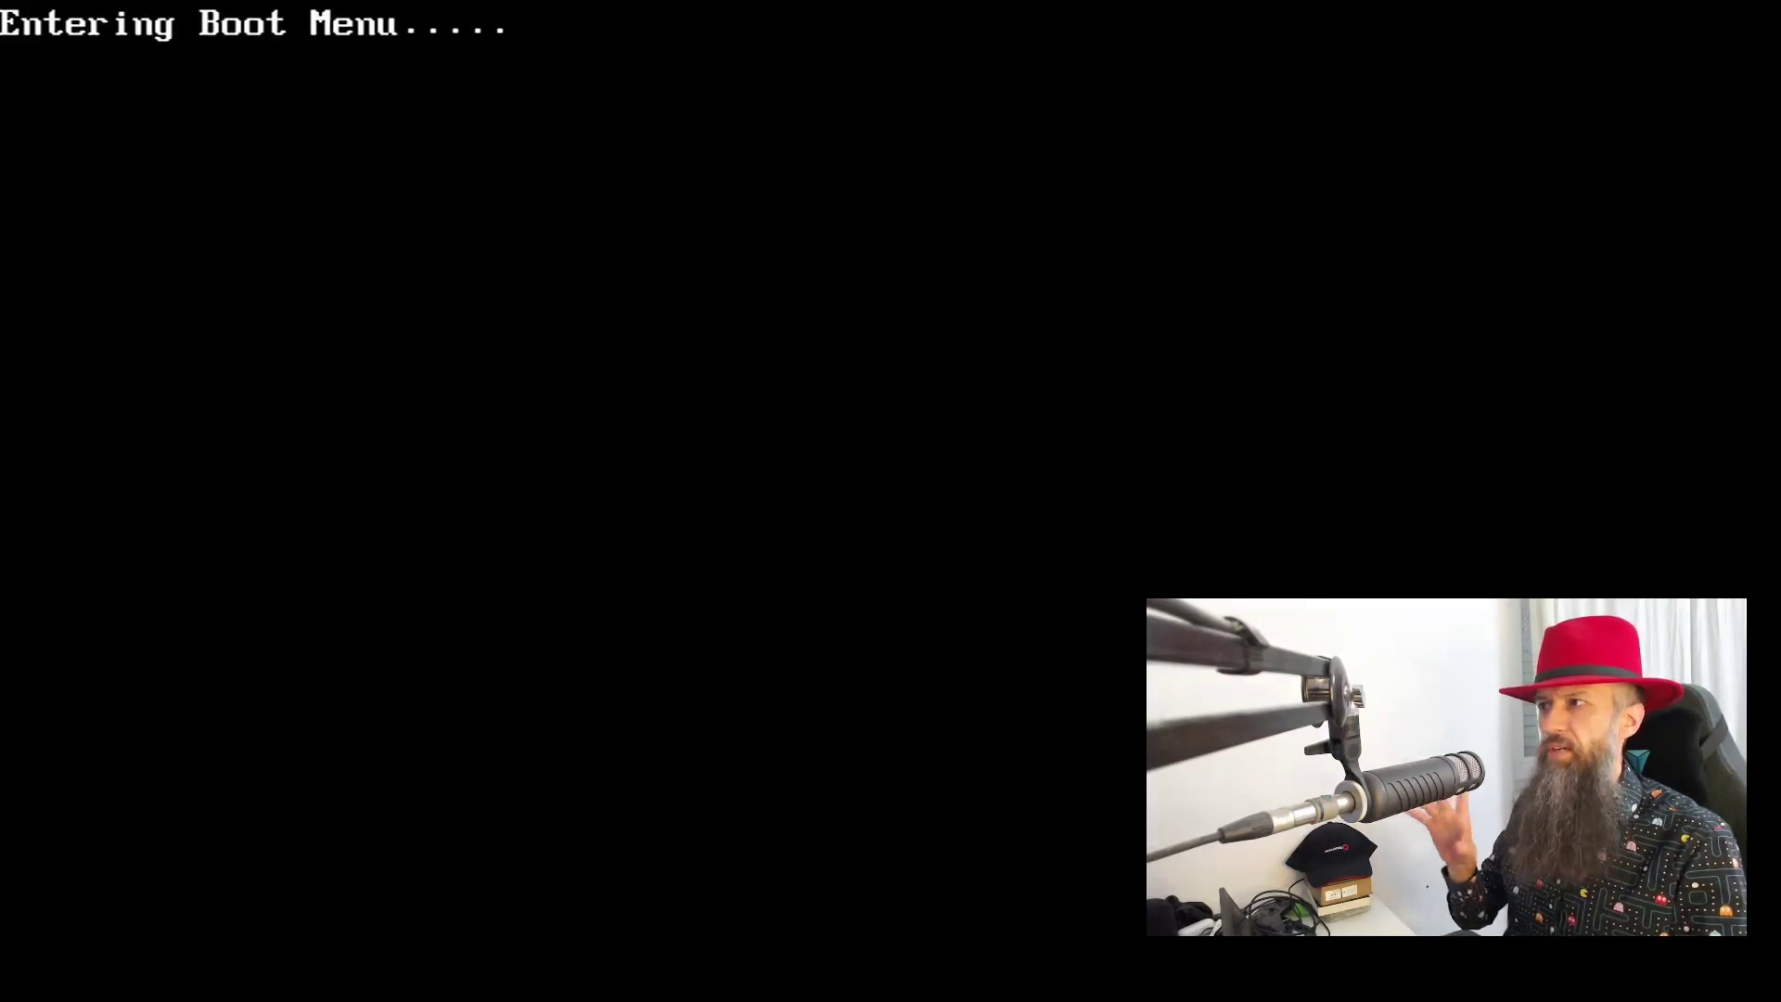
# - Boot from USB HDD: Generic Flash Disk in the ThinkPad Boot Menu
pyautogui.press('Down')
pyautogui.press('Down')
pyautogui.press('Down')
pyautogui.press('Down')
pyautogui.press('Down')
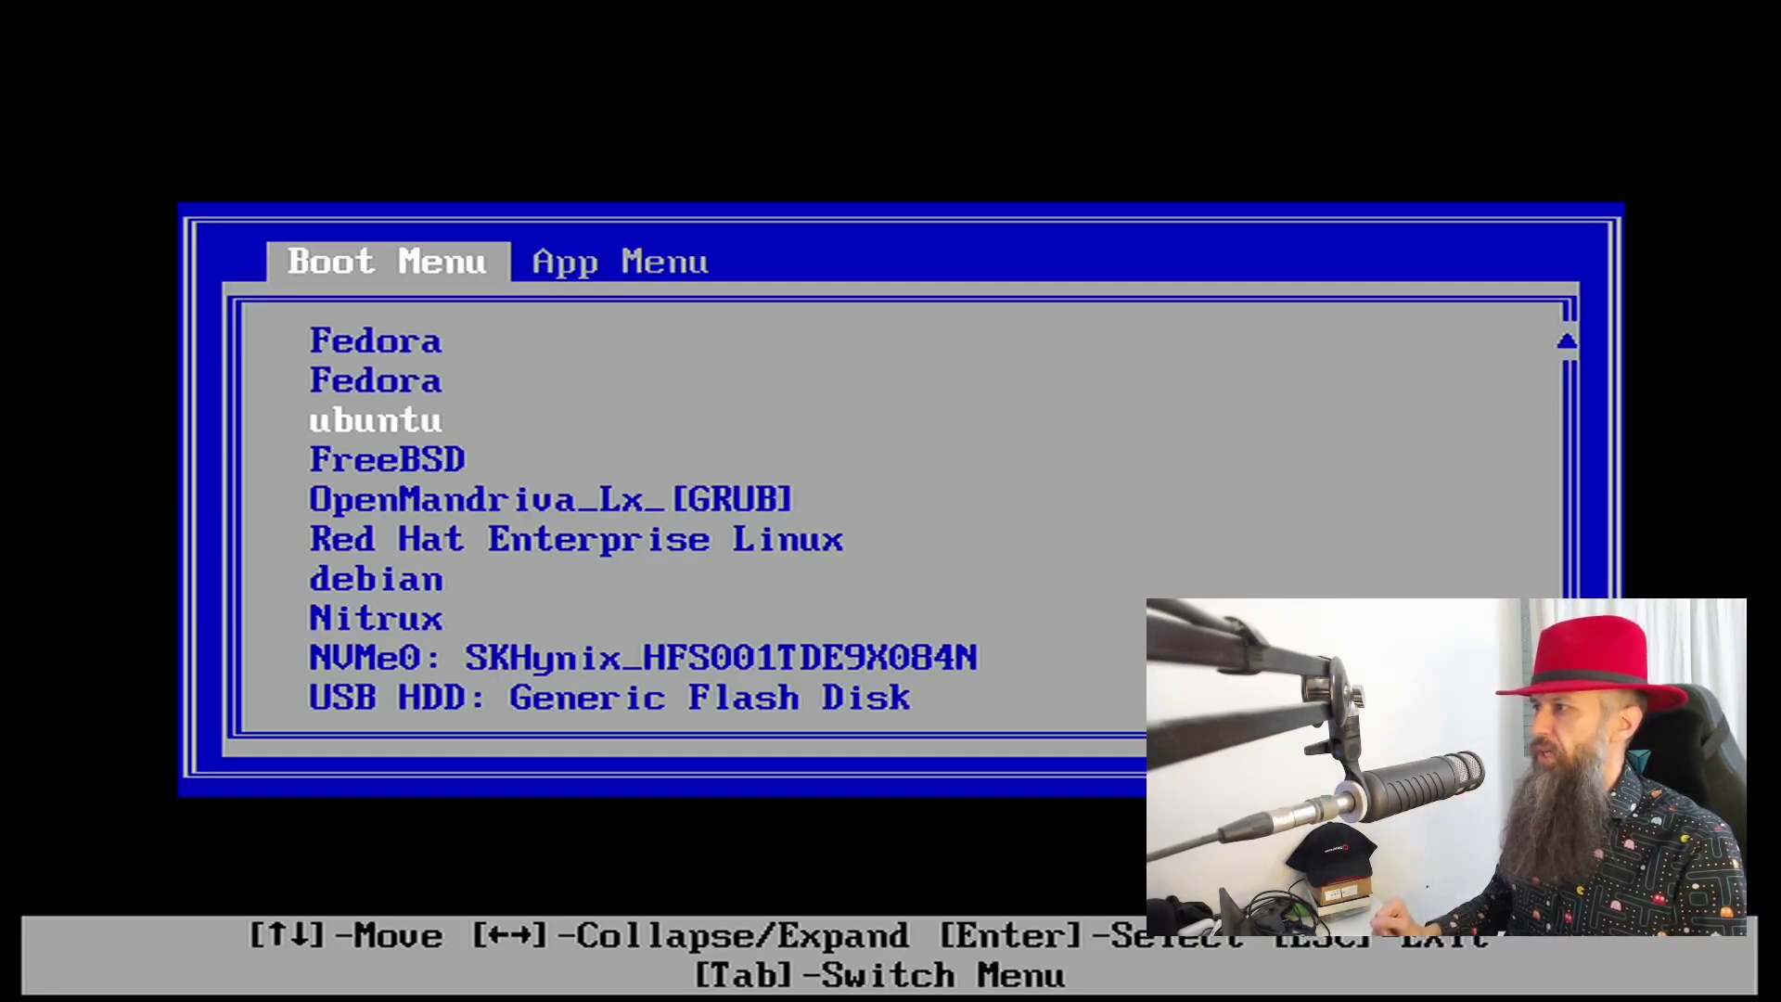
pyautogui.press('Down')
pyautogui.press('Down')
pyautogui.press('Down')
pyautogui.press('Down')
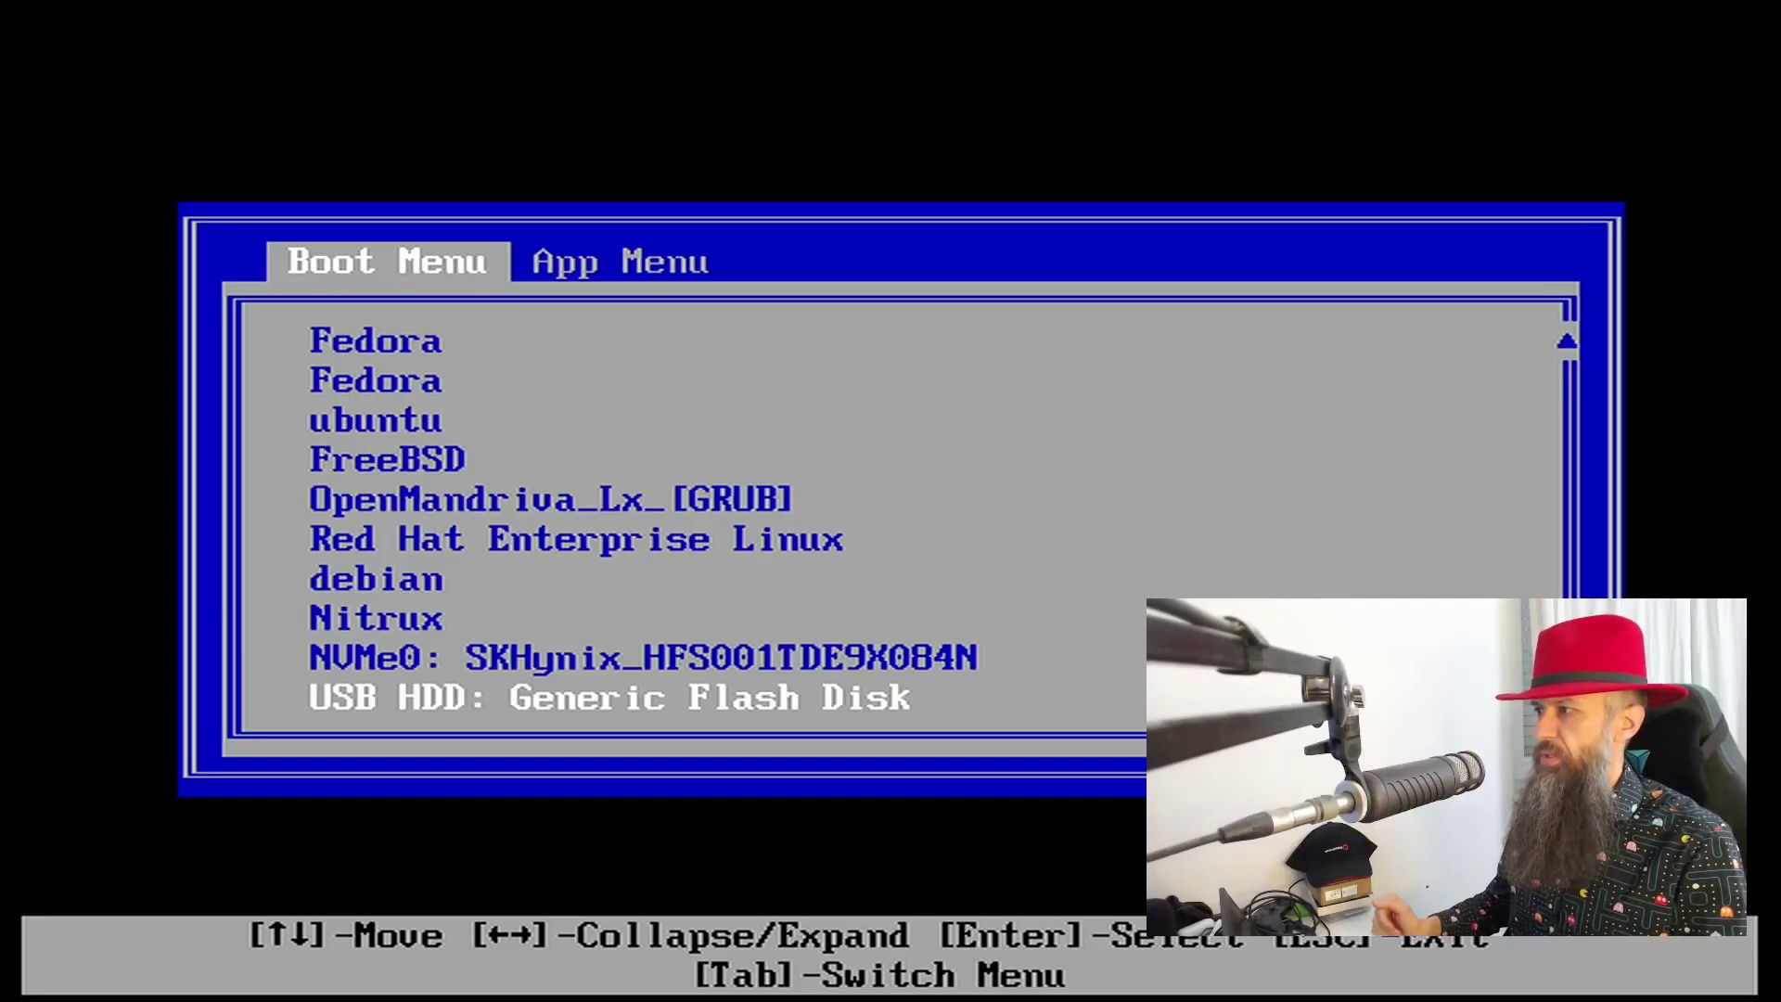
pyautogui.press('Return')
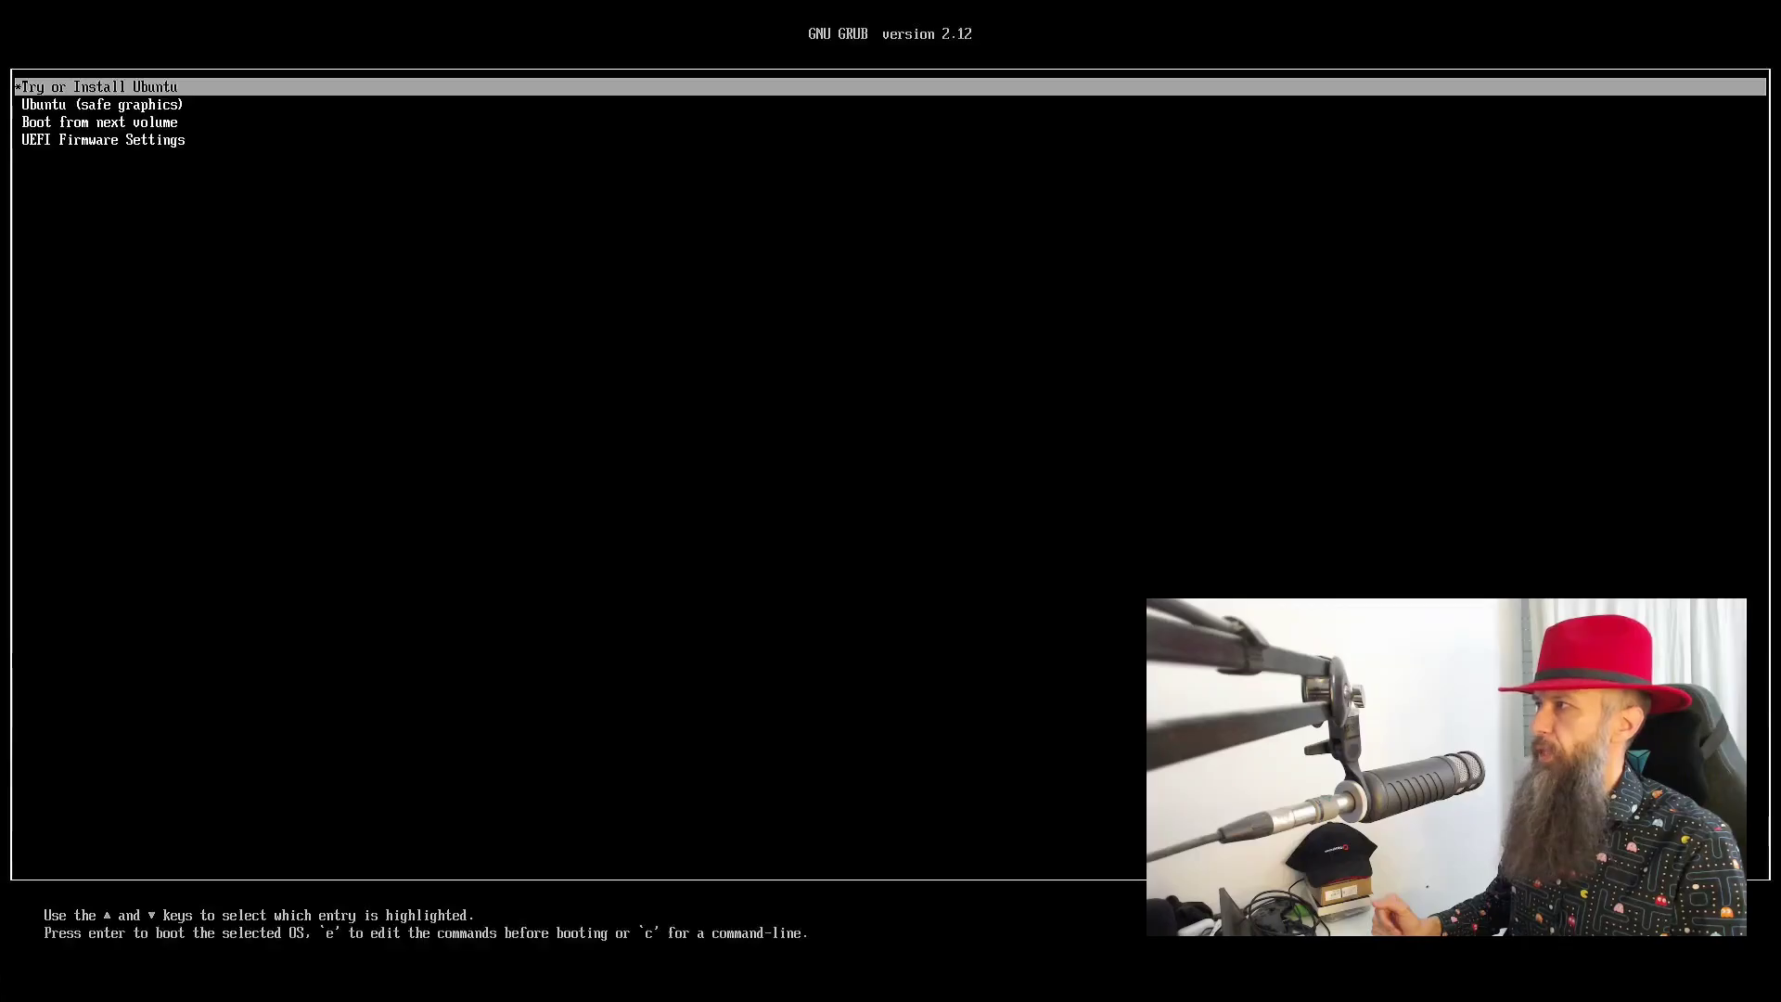
# - Select and boot the Try or Install Ubuntu GRUB entry
pyautogui.press('Down')
pyautogui.press('Up')
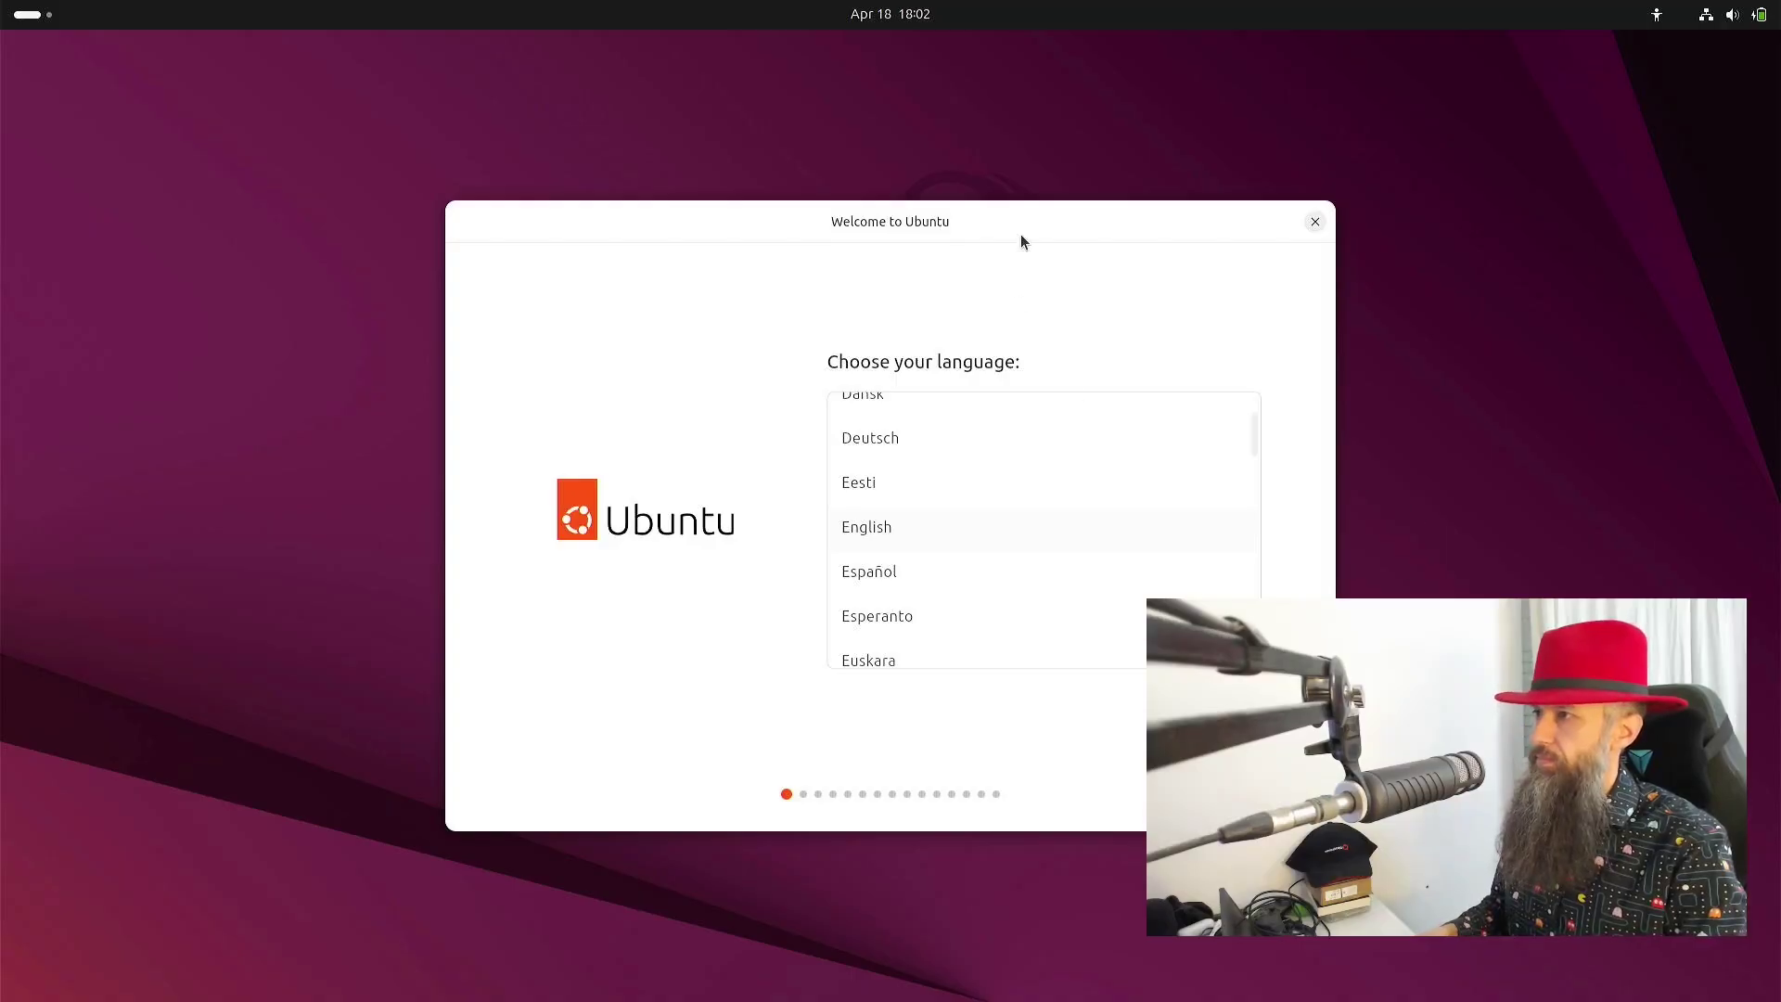
# - Advance past accessibility, wired connection and installation type, then choose Use hardware-backed encryption
pyautogui.moveTo(1022, 214); pyautogui.dragTo(827, 170)
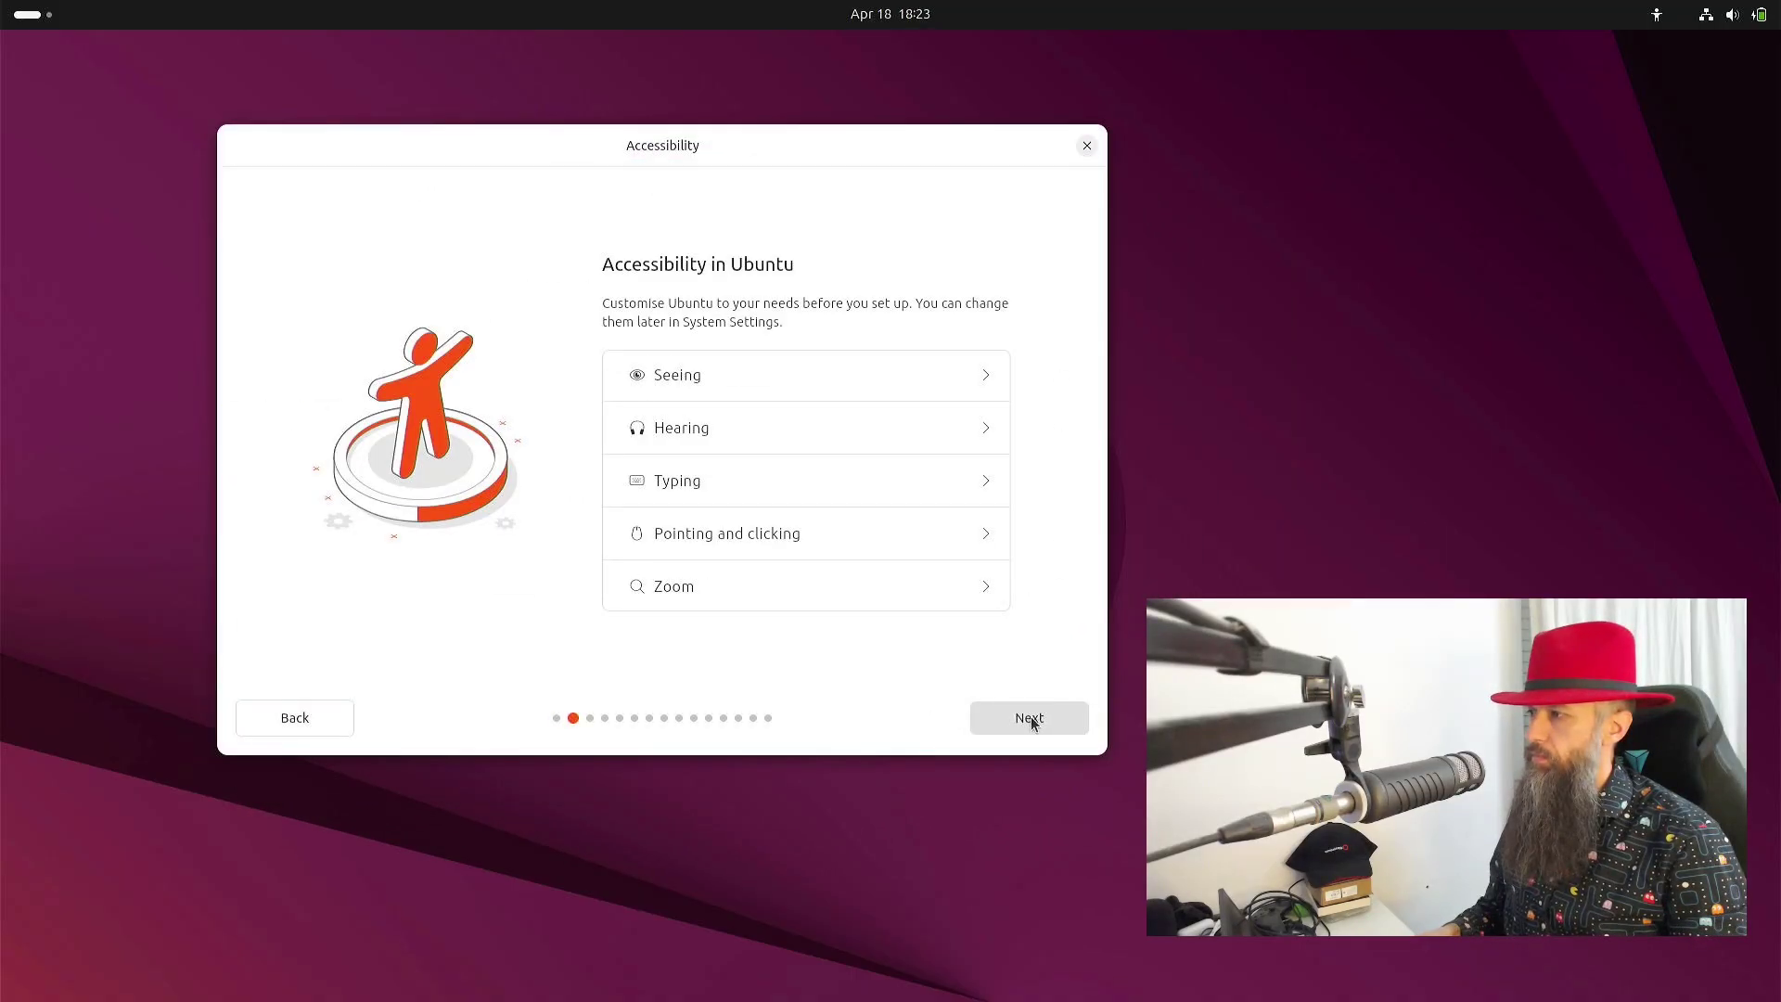
pyautogui.click(996, 718)
pyautogui.click(997, 718)
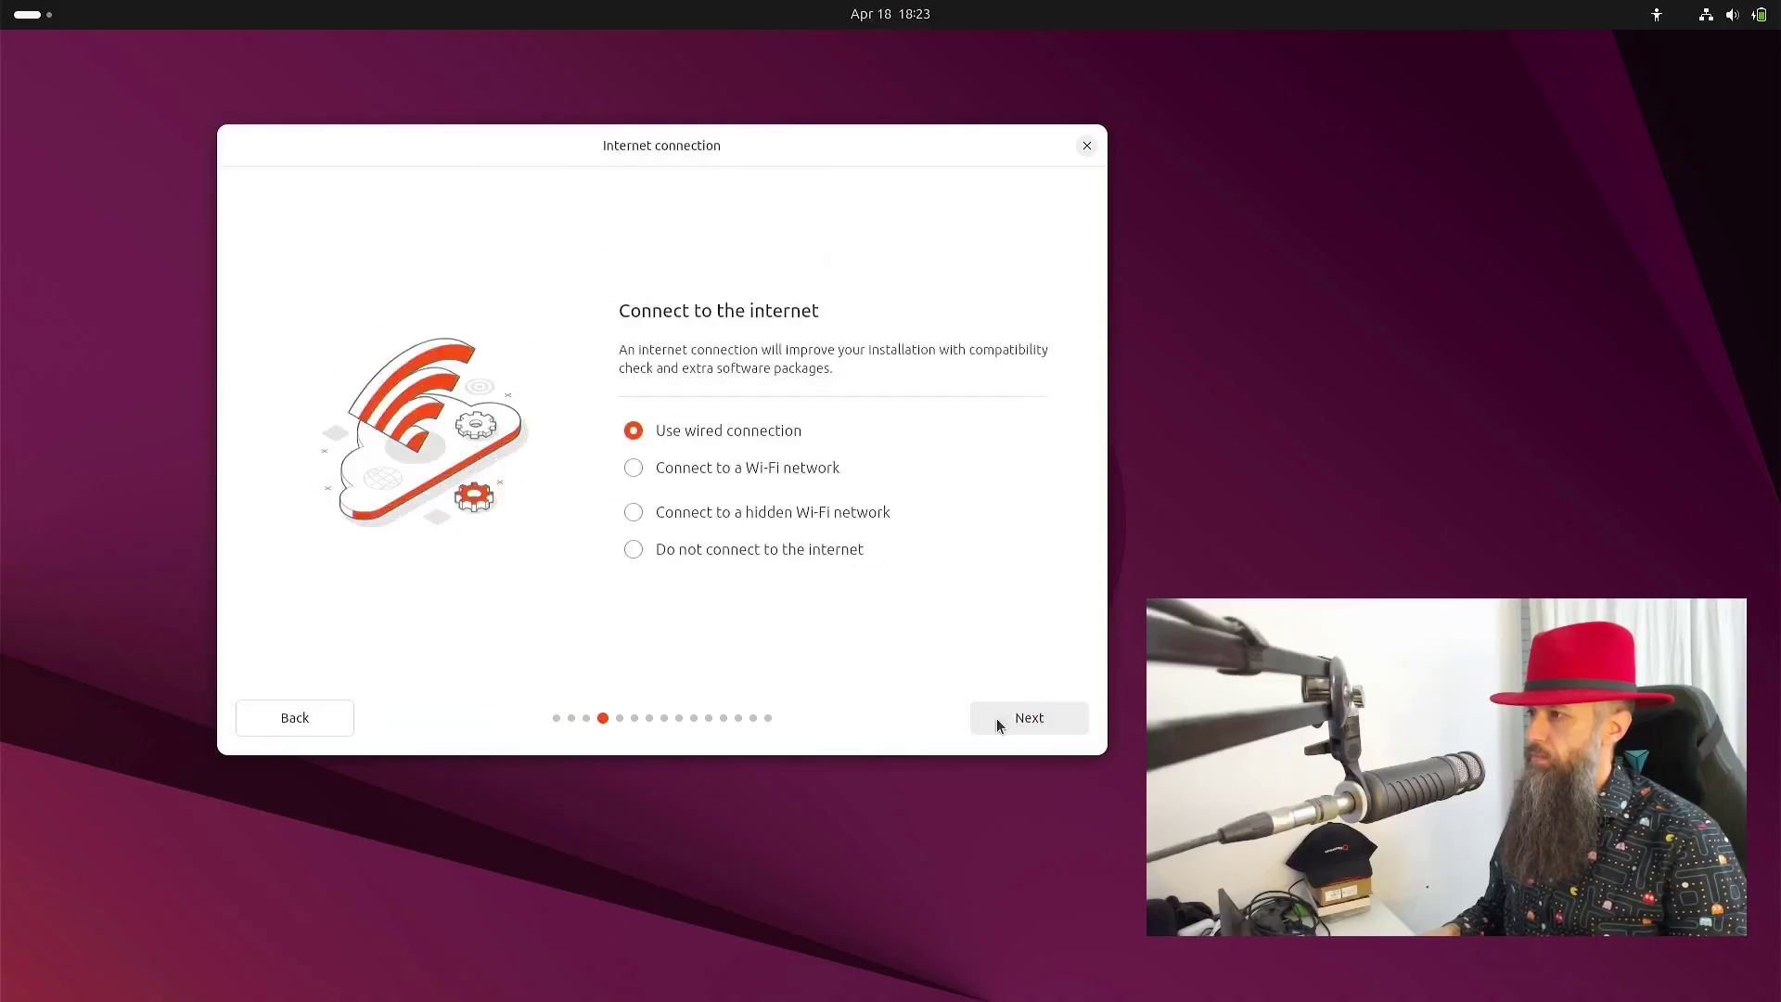
pyautogui.click(996, 718)
pyautogui.click(996, 718)
pyautogui.click(997, 718)
pyautogui.click(997, 718)
pyautogui.click(997, 718)
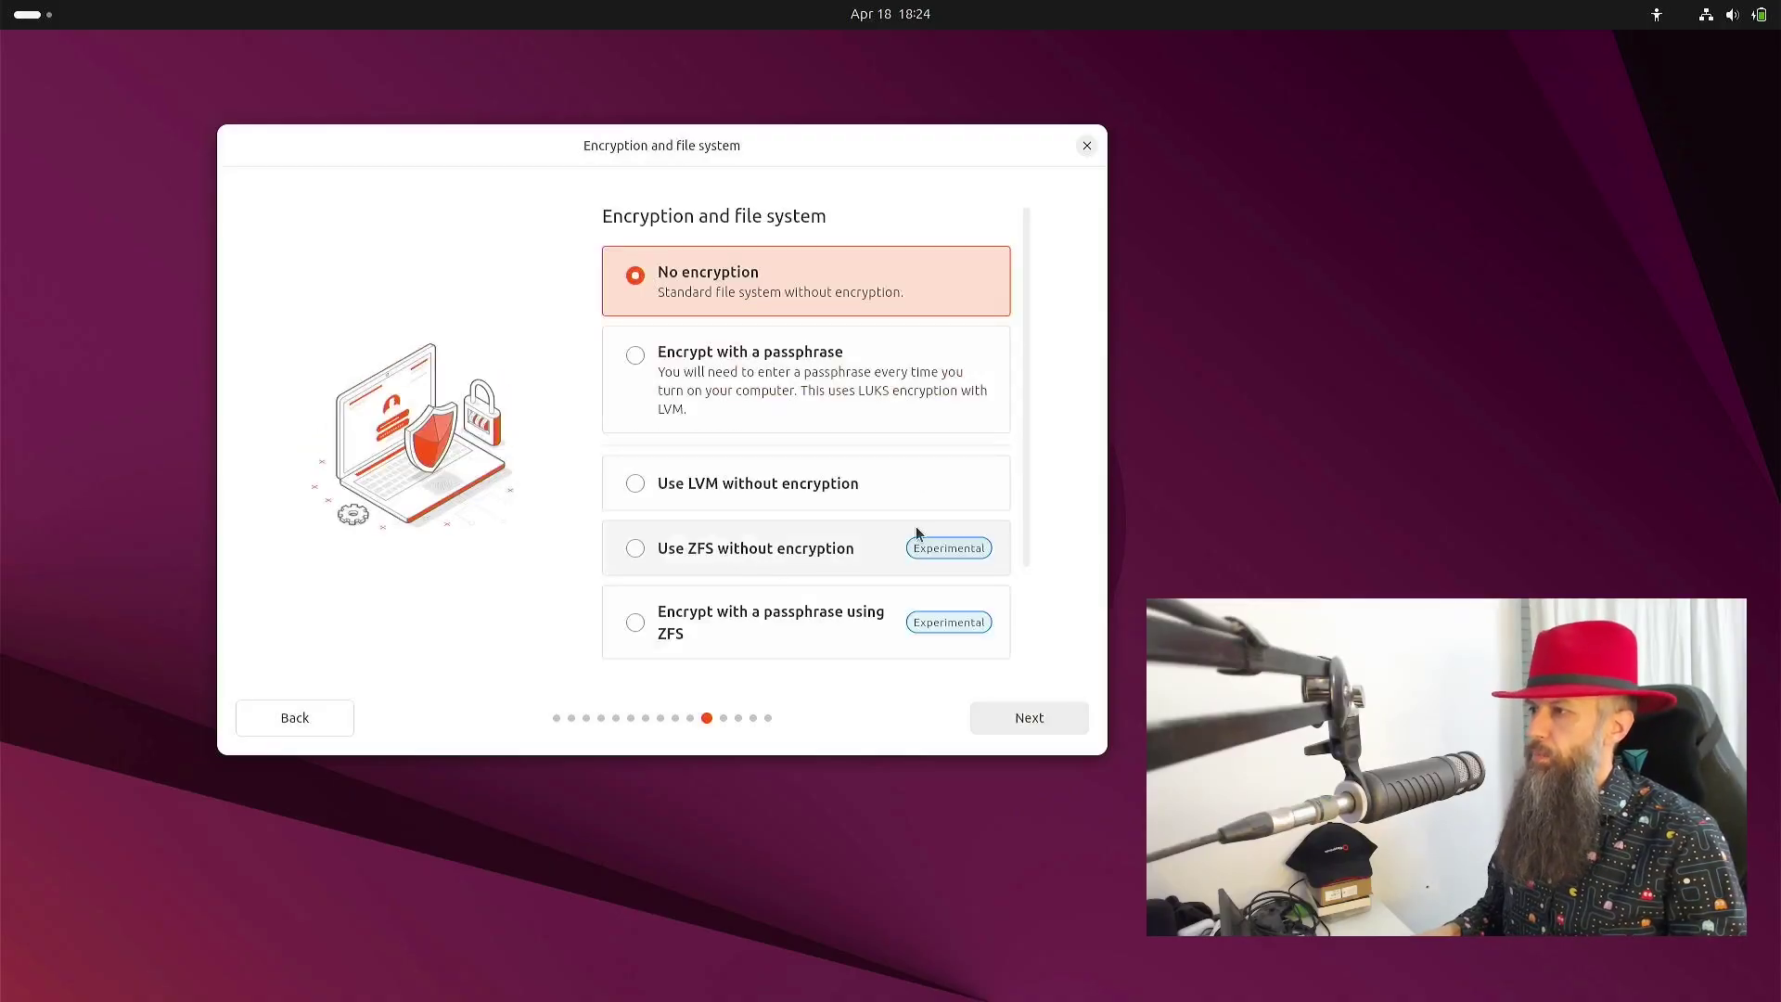
pyautogui.scroll(-3, 916, 533)
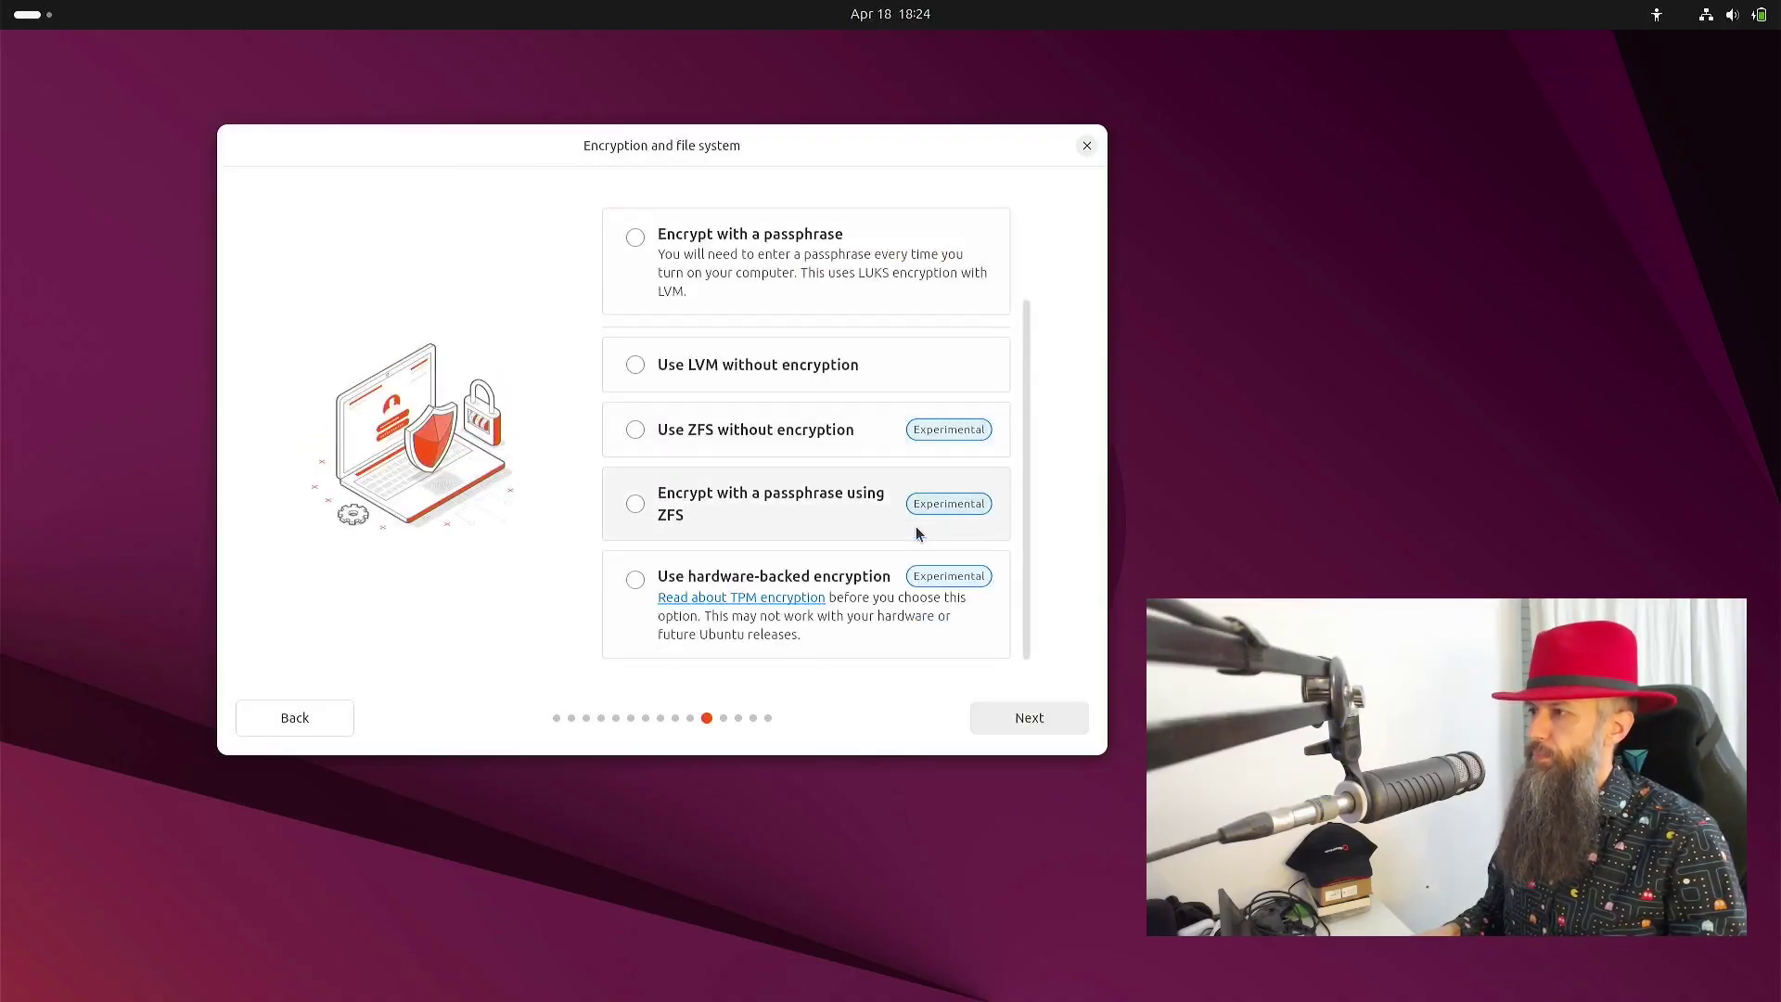
pyautogui.click(777, 581)
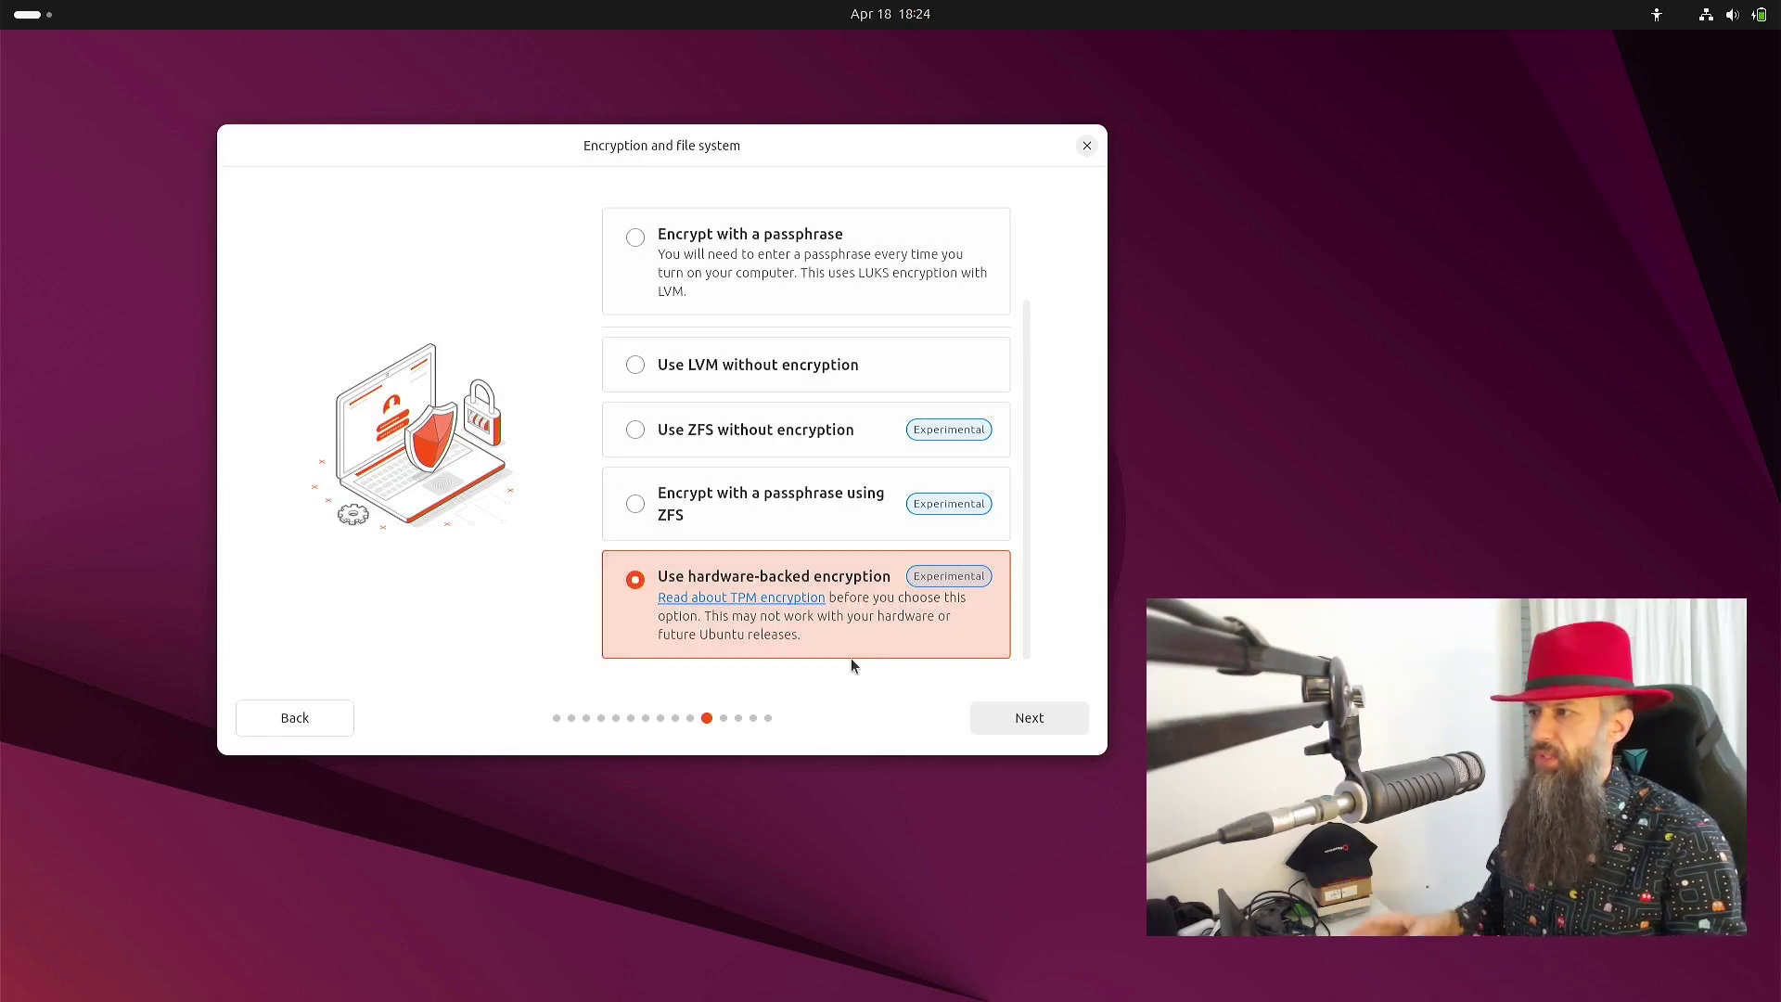
# - Acknowledge the TPM recovery-key data-loss warning and continue to the passphrase page
pyautogui.click(1011, 720)
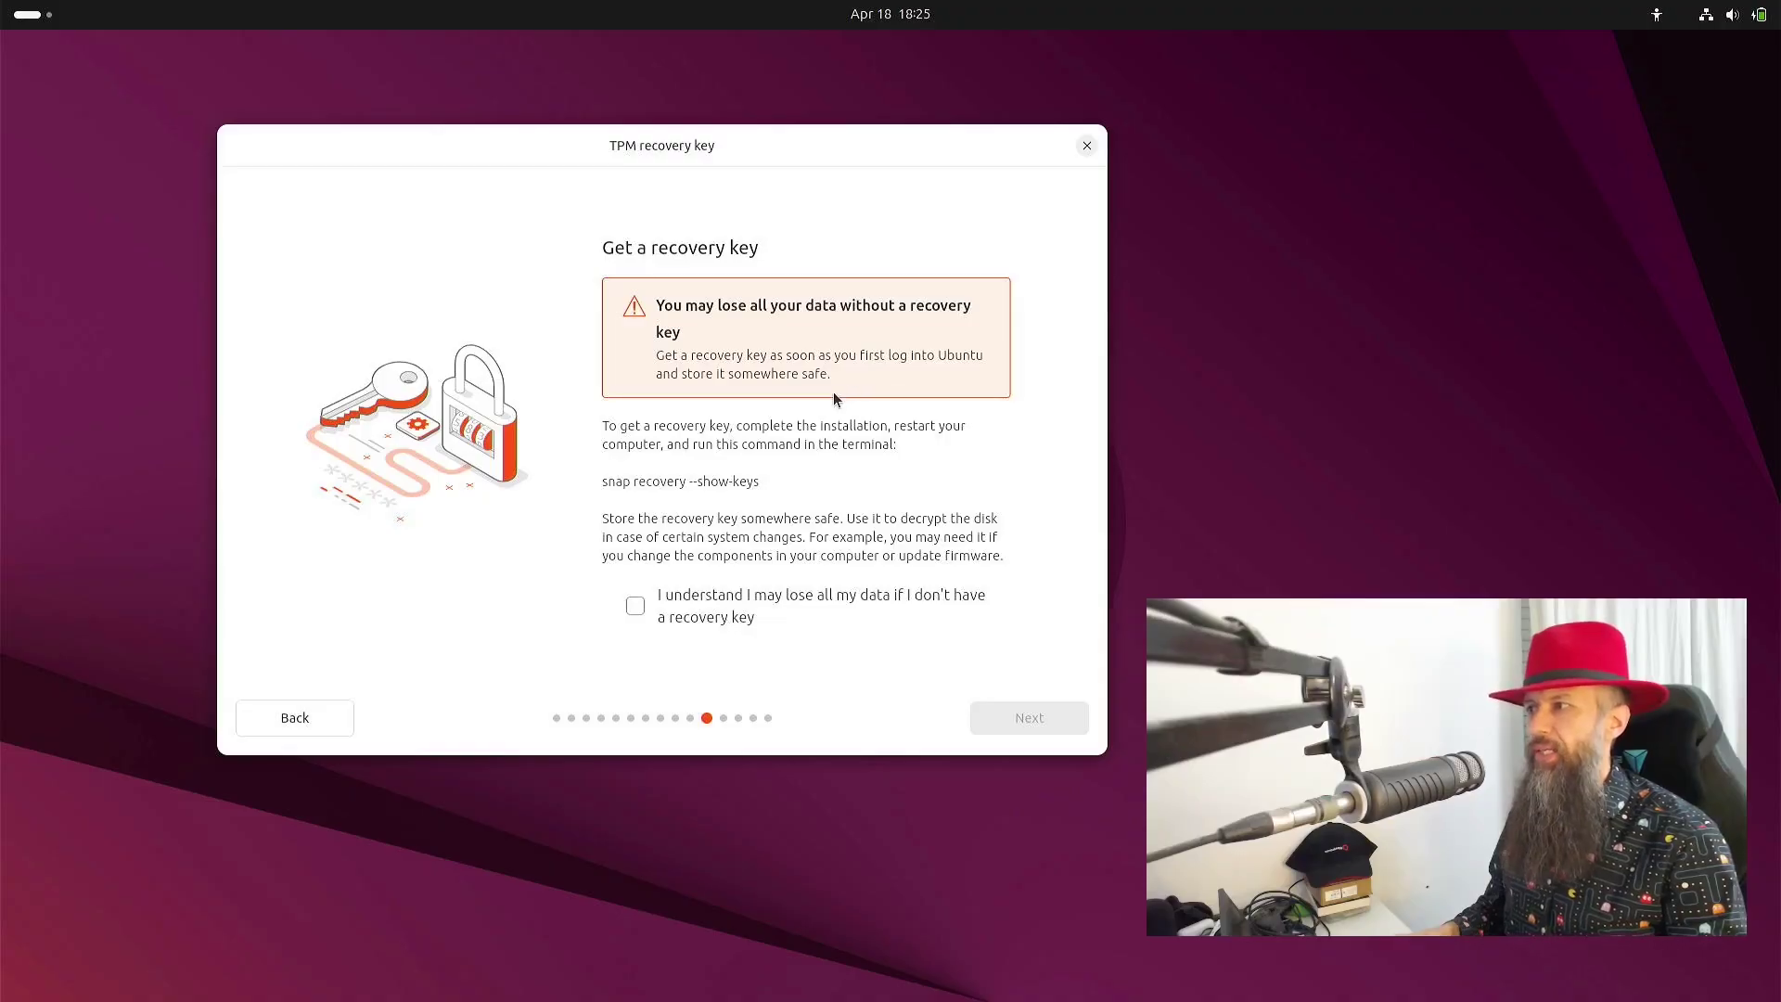
pyautogui.click(705, 596)
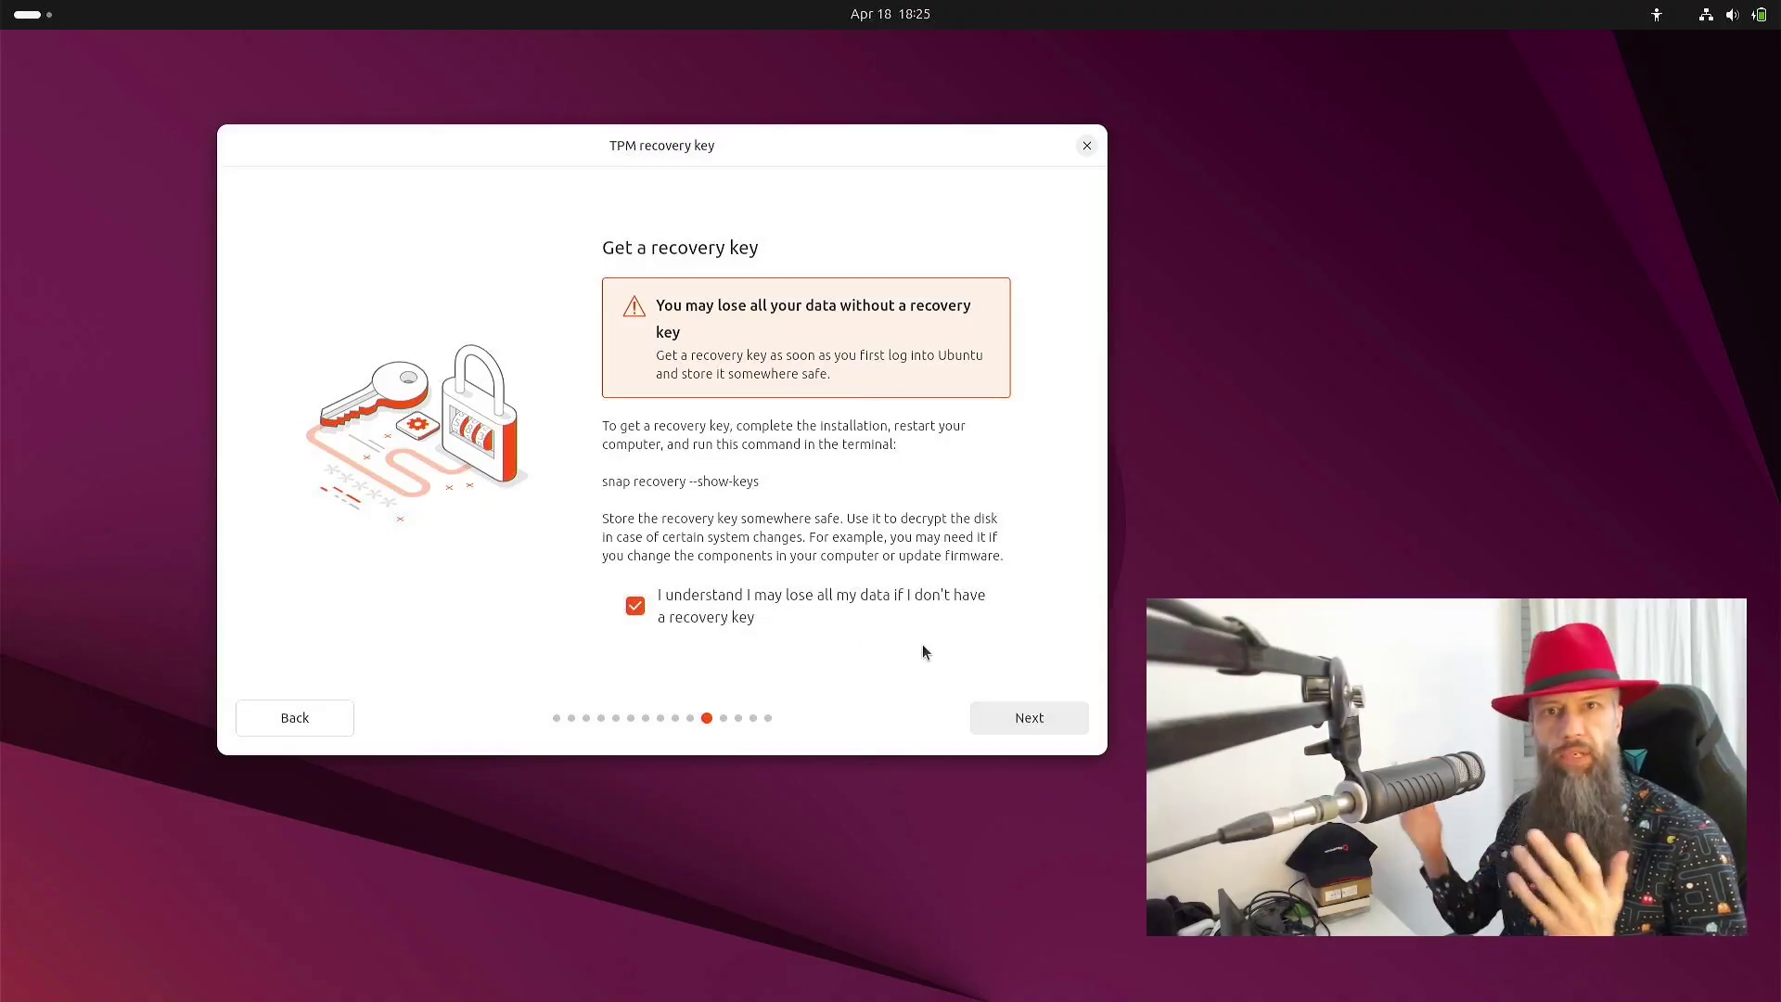
pyautogui.click(1015, 717)
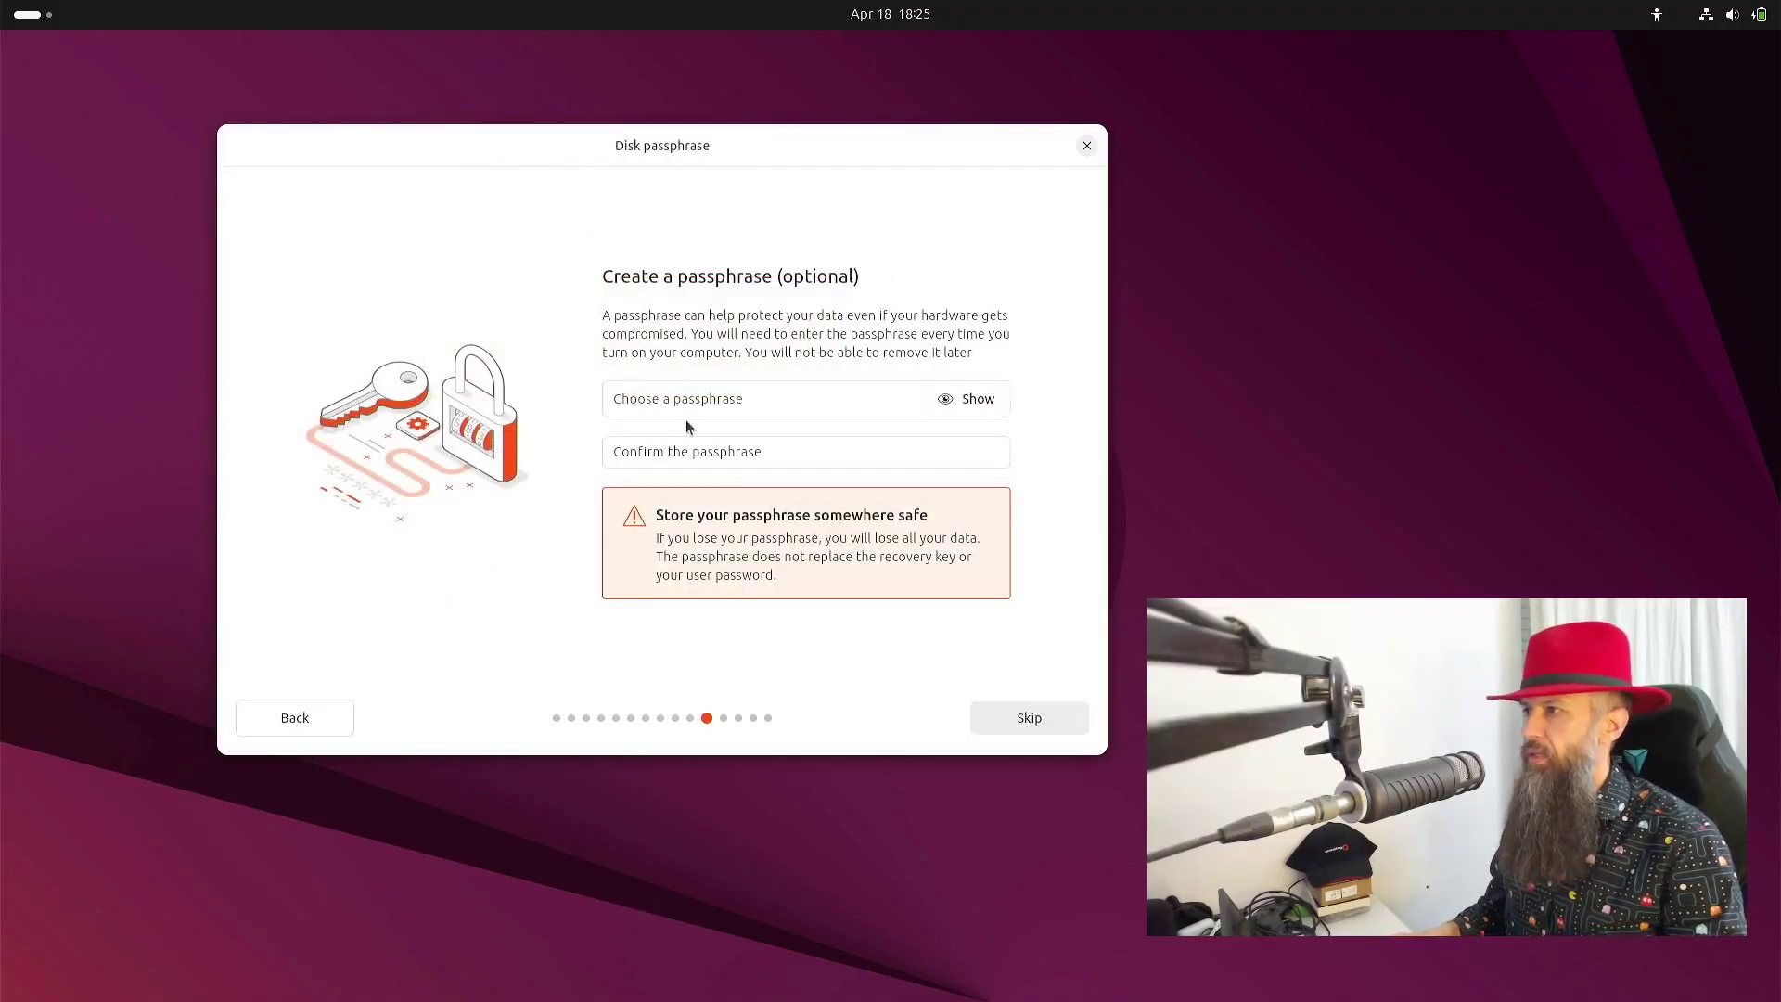
# - Enter the disk passphrase, reveal it, and repeat it in the confirmation field
pyautogui.click(693, 402)
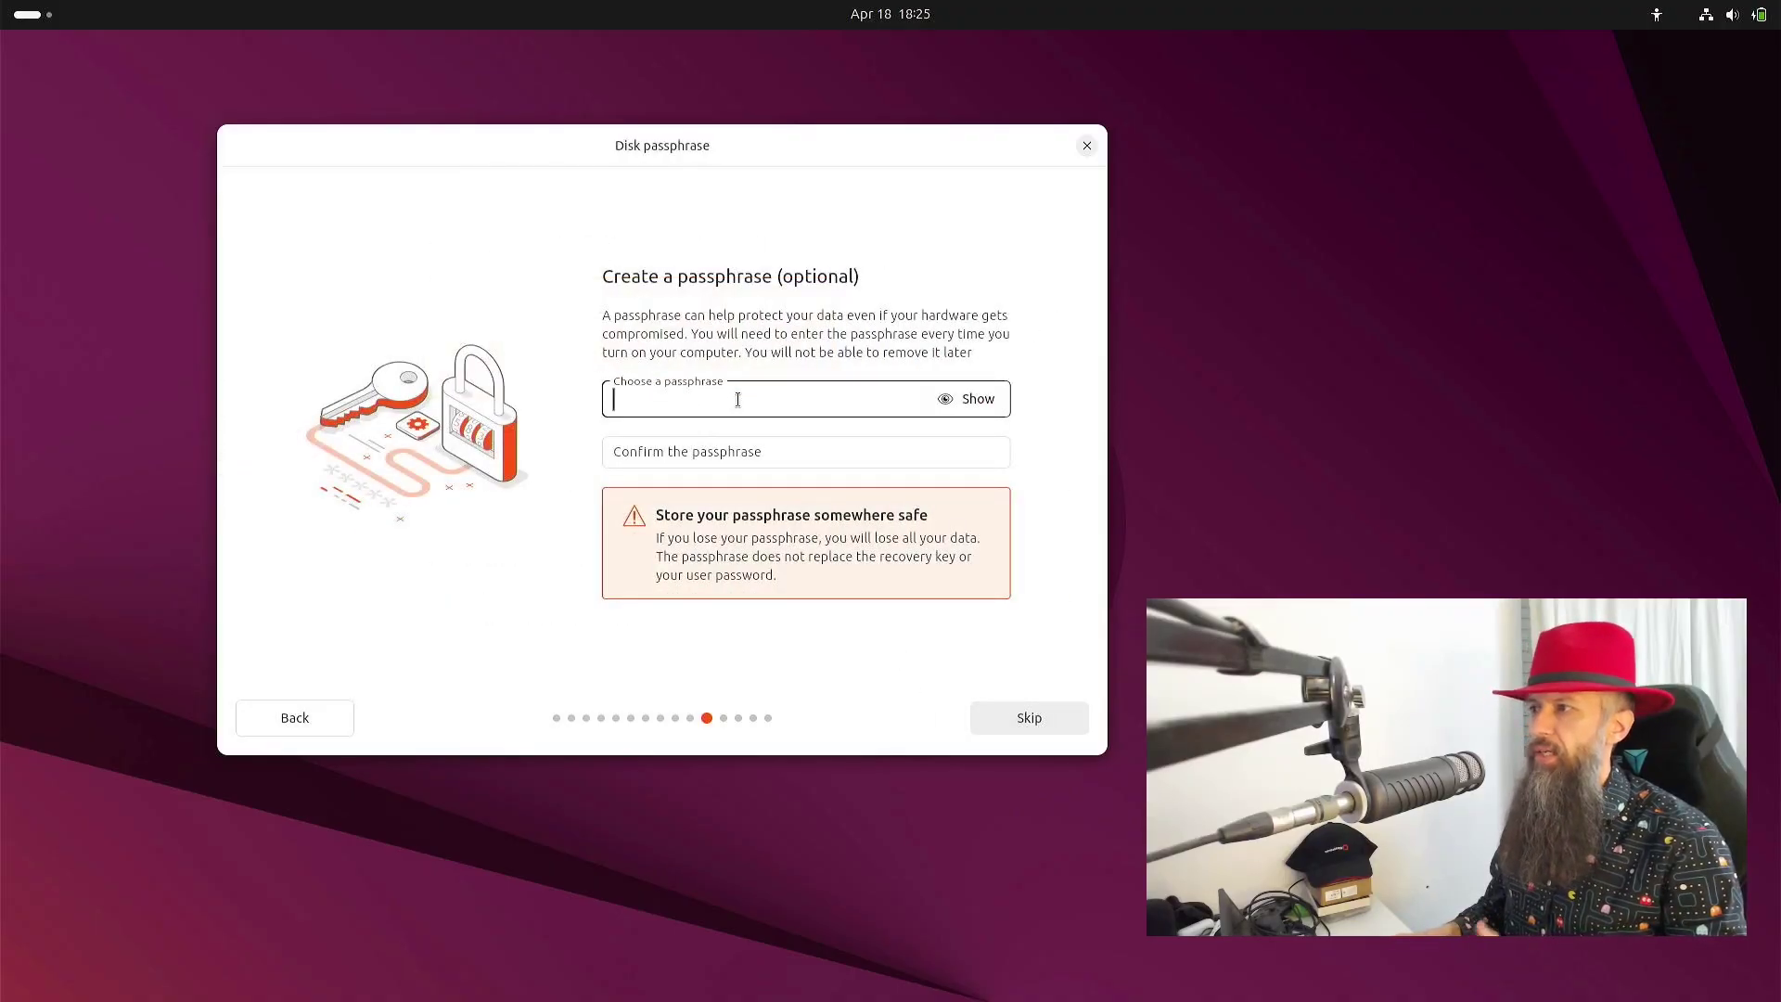
pyautogui.write('password')
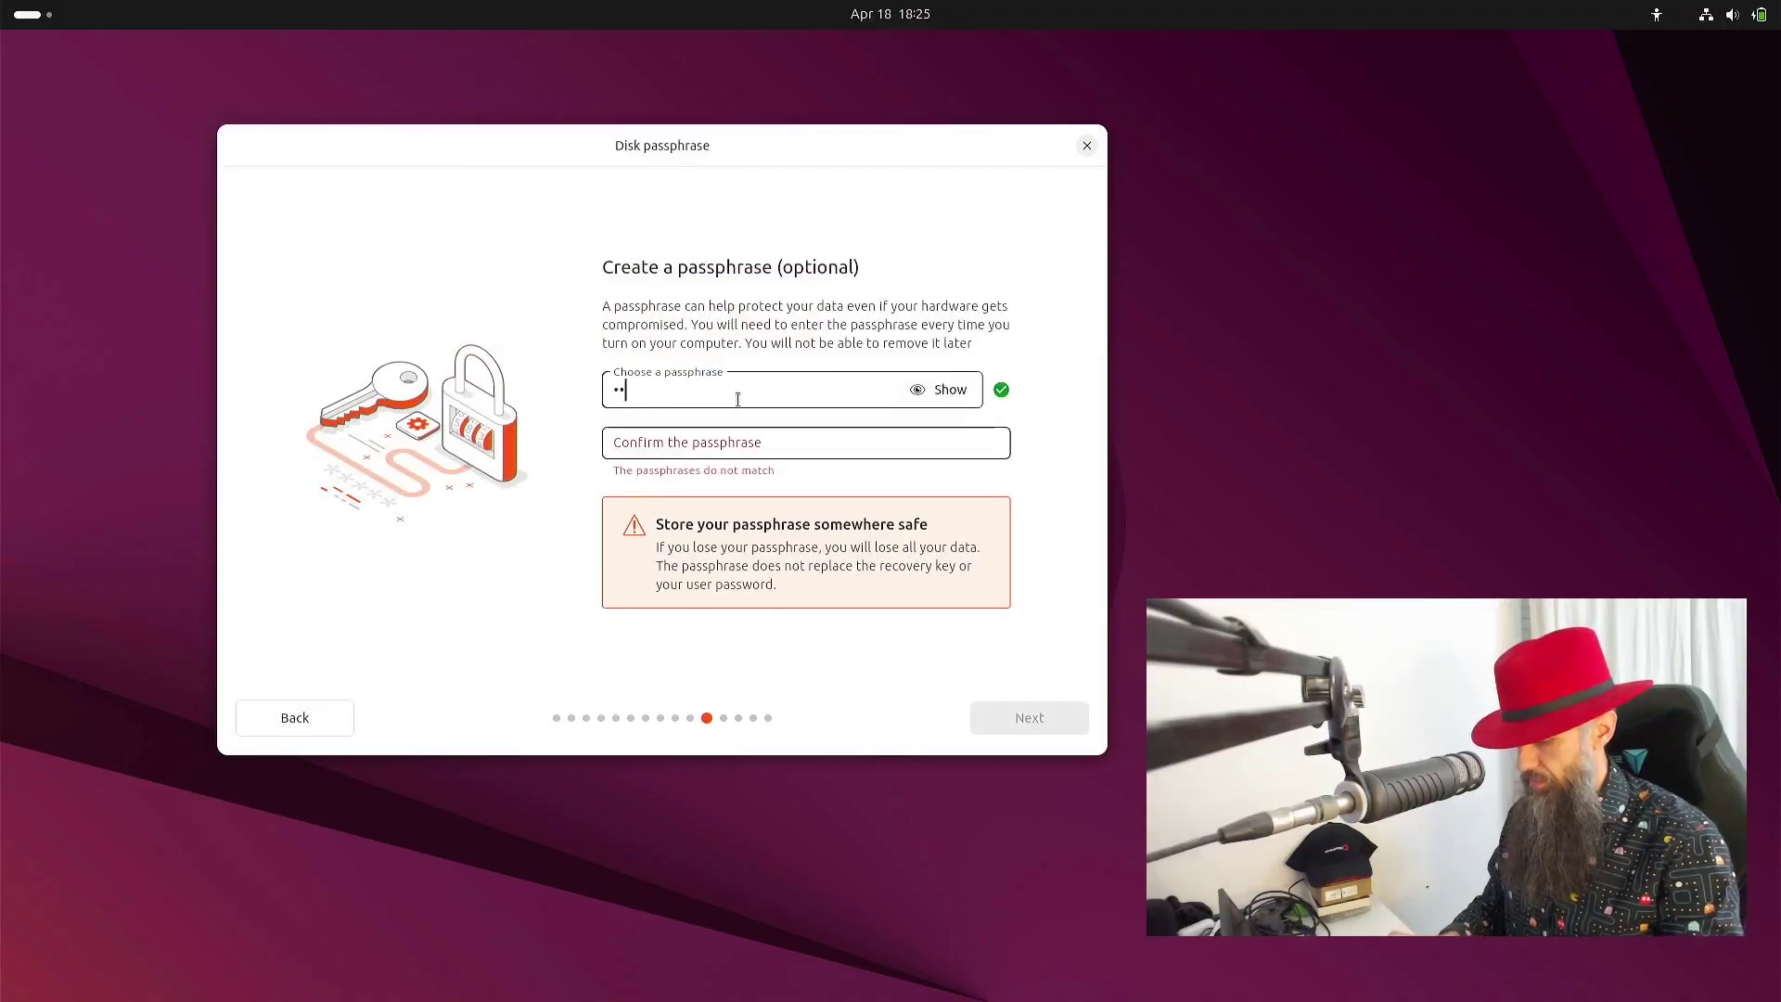
pyautogui.click(951, 390)
pyautogui.click(767, 442)
pyautogui.write('password')
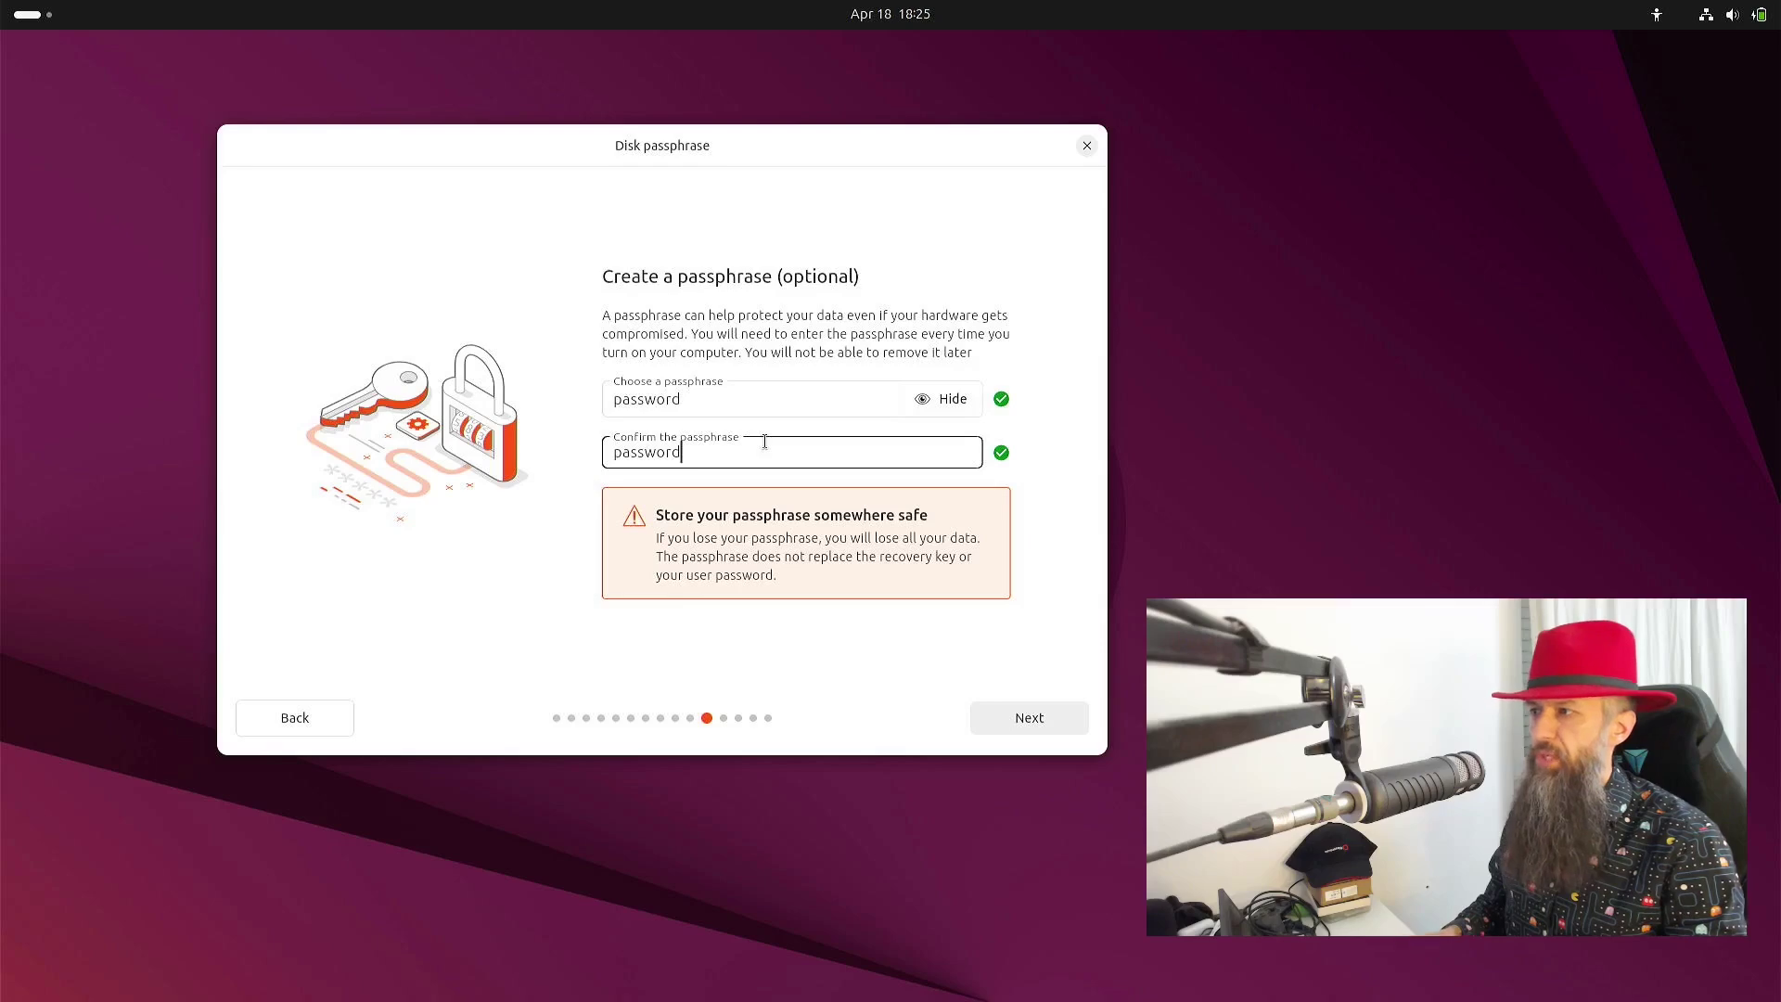
# - Fill in the user's full name, computer name ubuntu, a username and the account password
pyautogui.click(1018, 717)
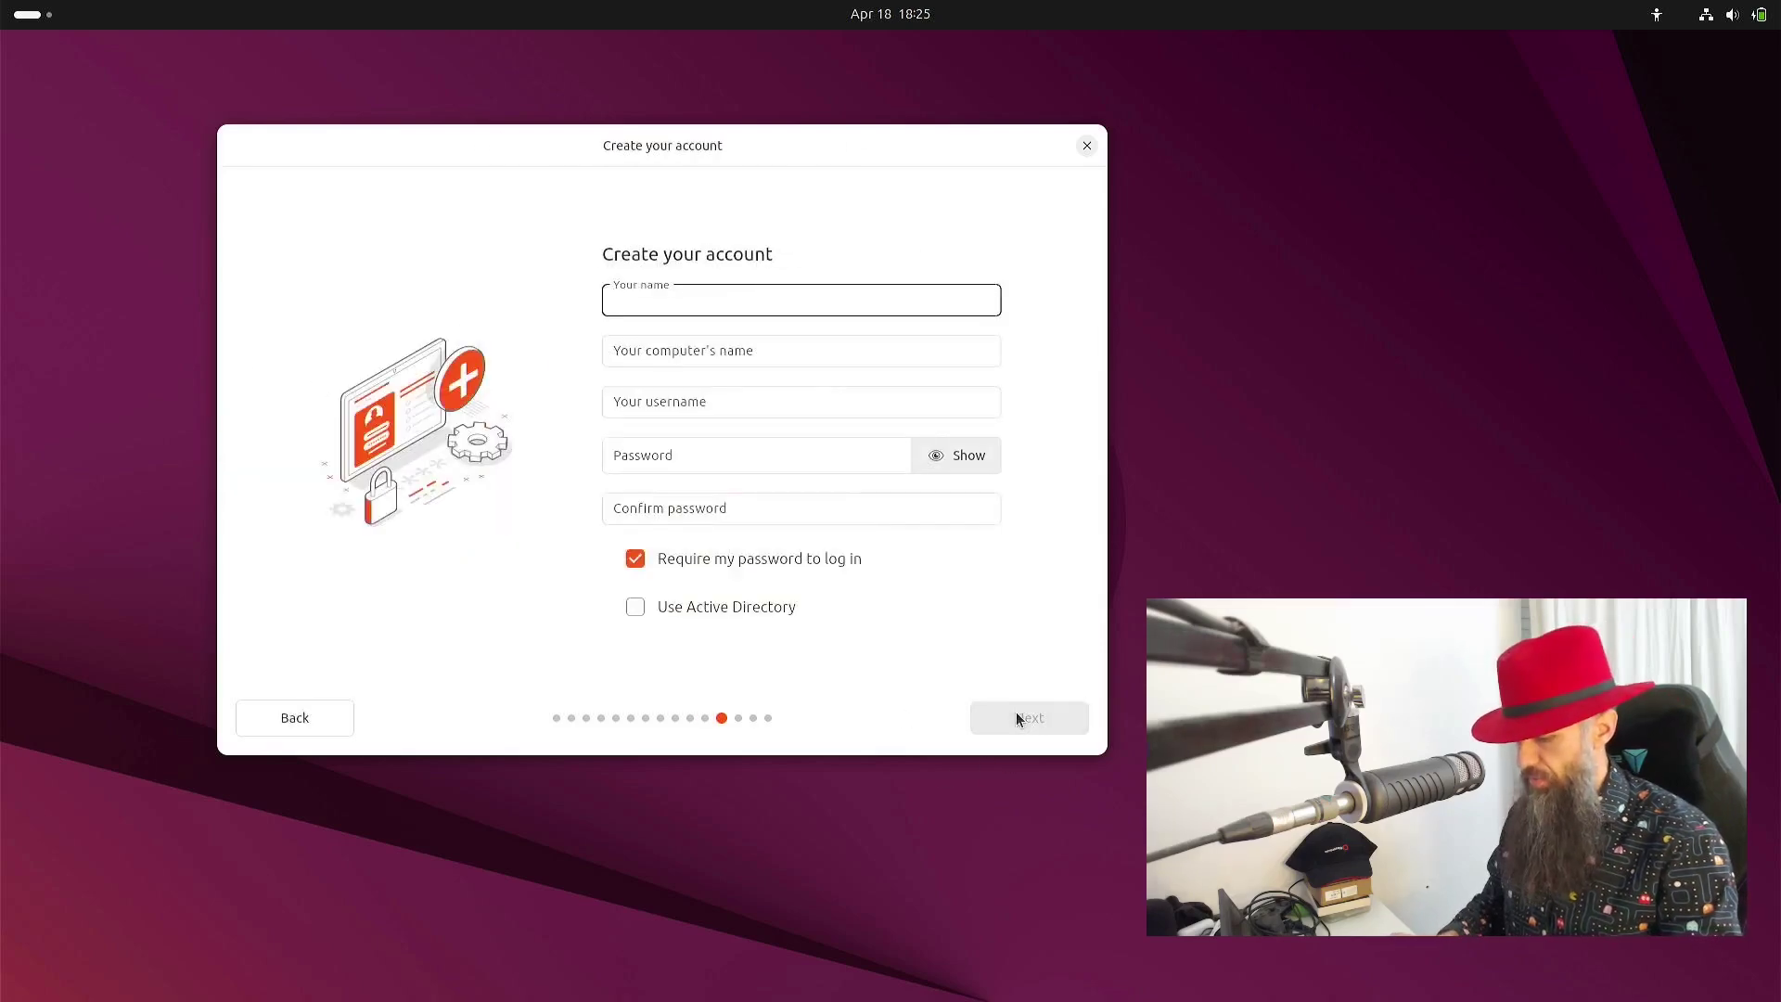
pyautogui.write('Linux Renaissance')
pyautogui.press('Tab')
pyautogui.write('ubuntu')
pyautogui.press('Tab')
pyautogui.press('Tab')
pyautogui.write('linux')
pyautogui.press('Tab')
pyautogui.write('linux')
# - Submit the account, keep the Europe/Zagreb timezone and run the installation
pyautogui.click(1020, 718)
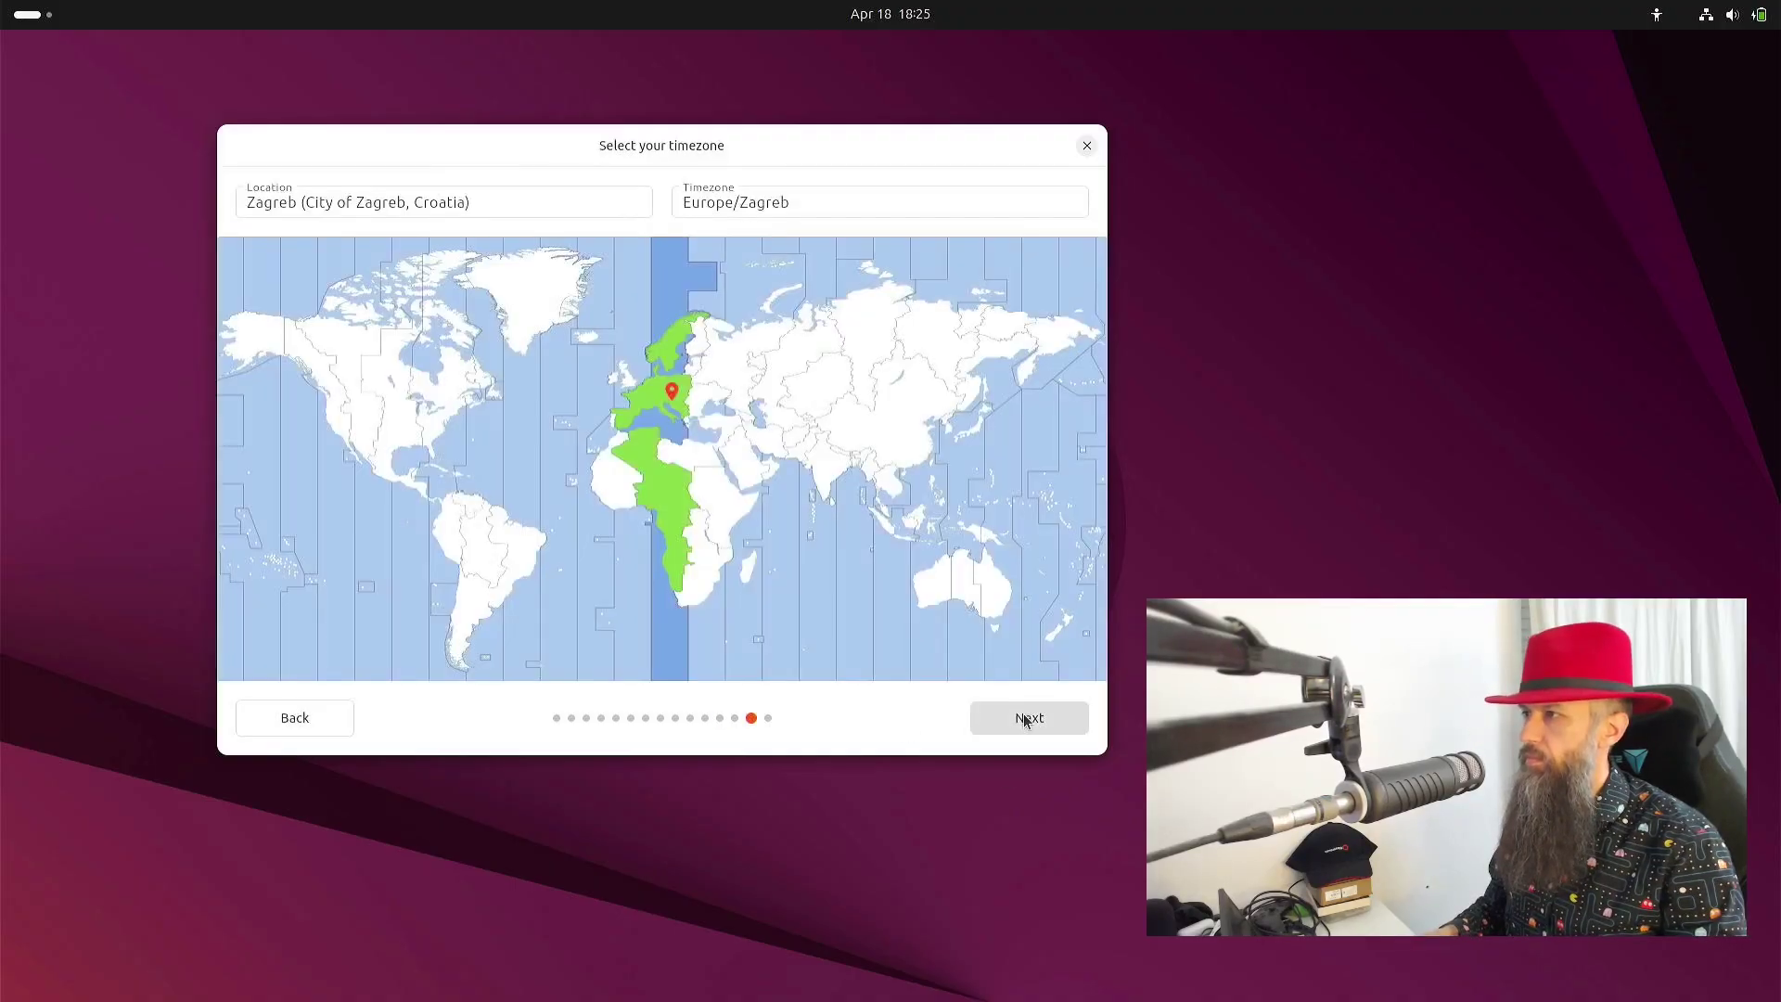
pyautogui.click(1025, 720)
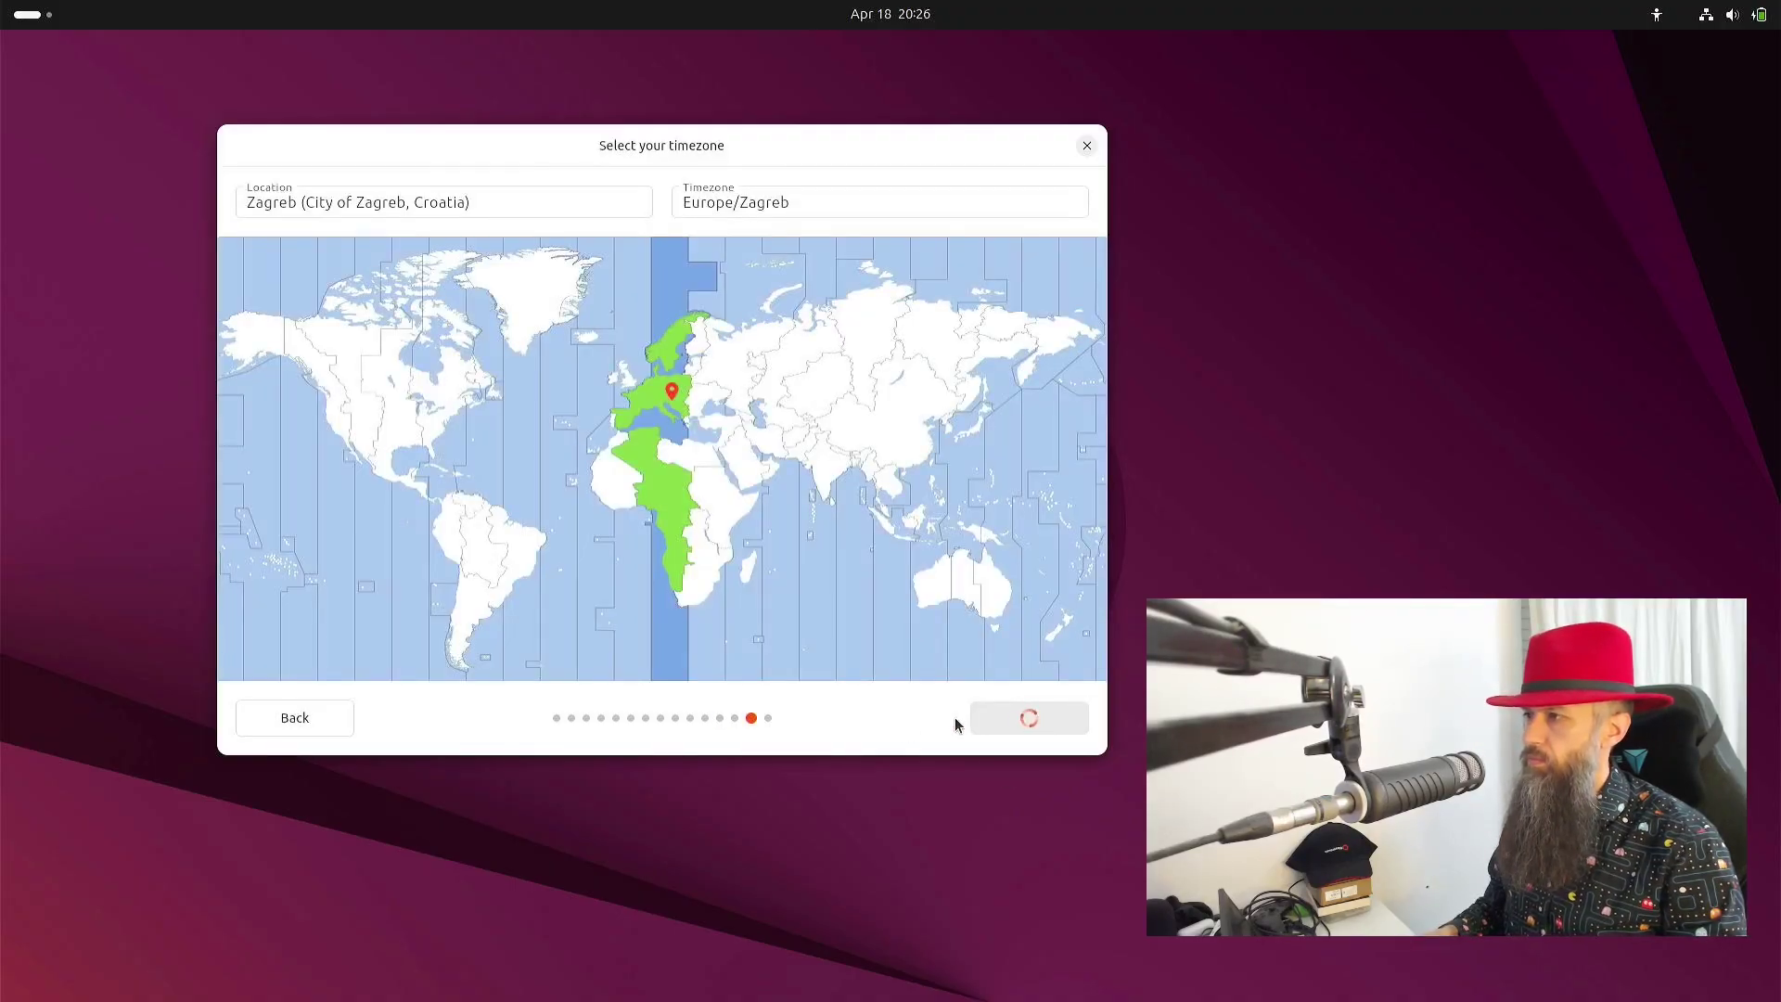
pyautogui.scroll(-3, 939, 575)
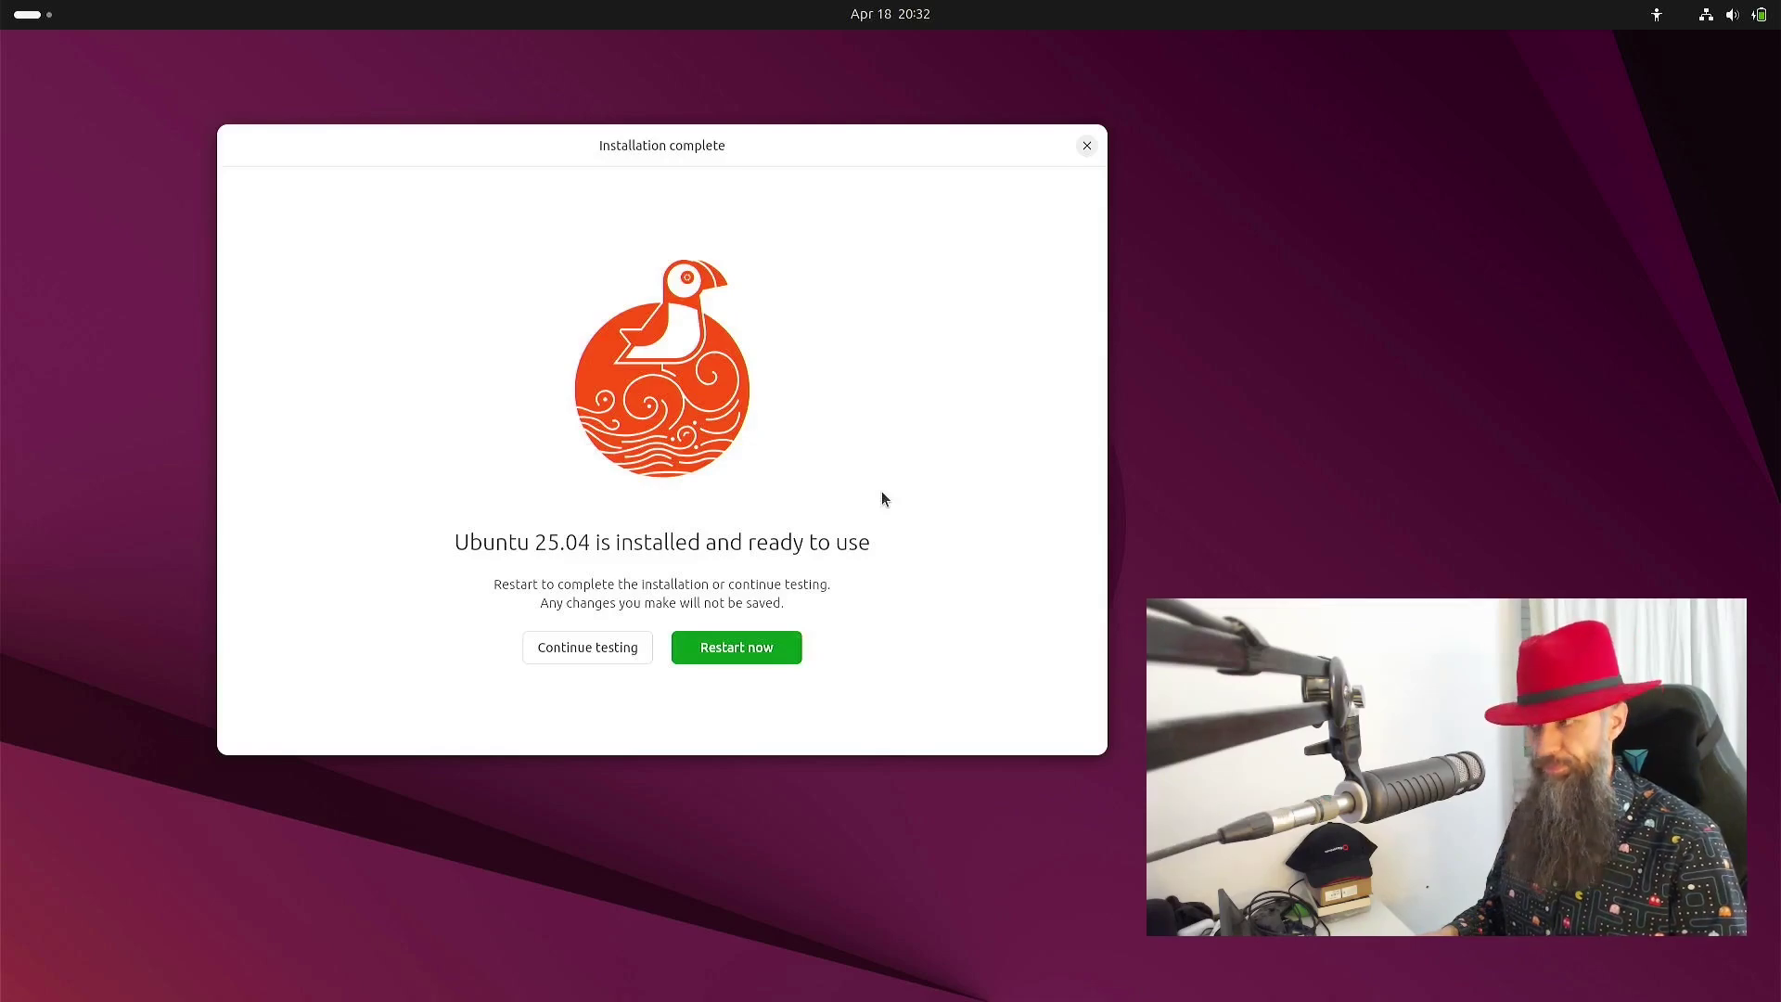
# - Restart now into the newly installed Ubuntu 25.04
pyautogui.press('Return')
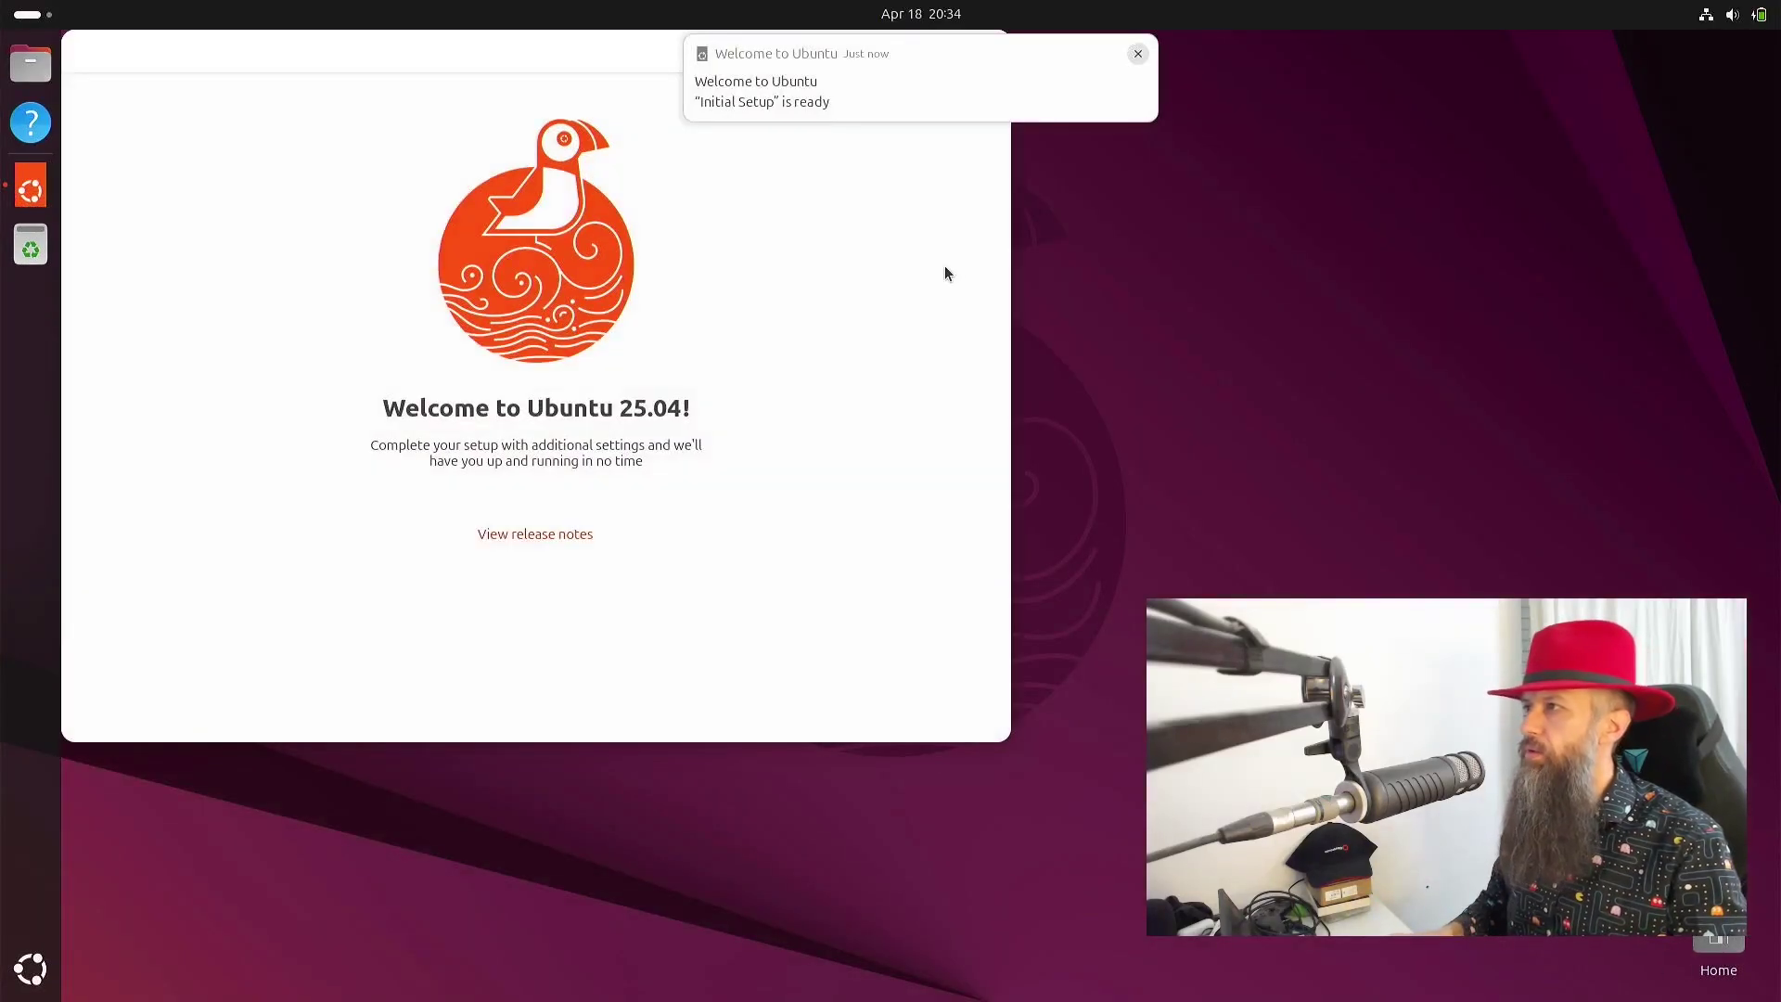
# - Choose No, don't share system data and finish the Welcome to Ubuntu setup
pyautogui.click(952, 93)
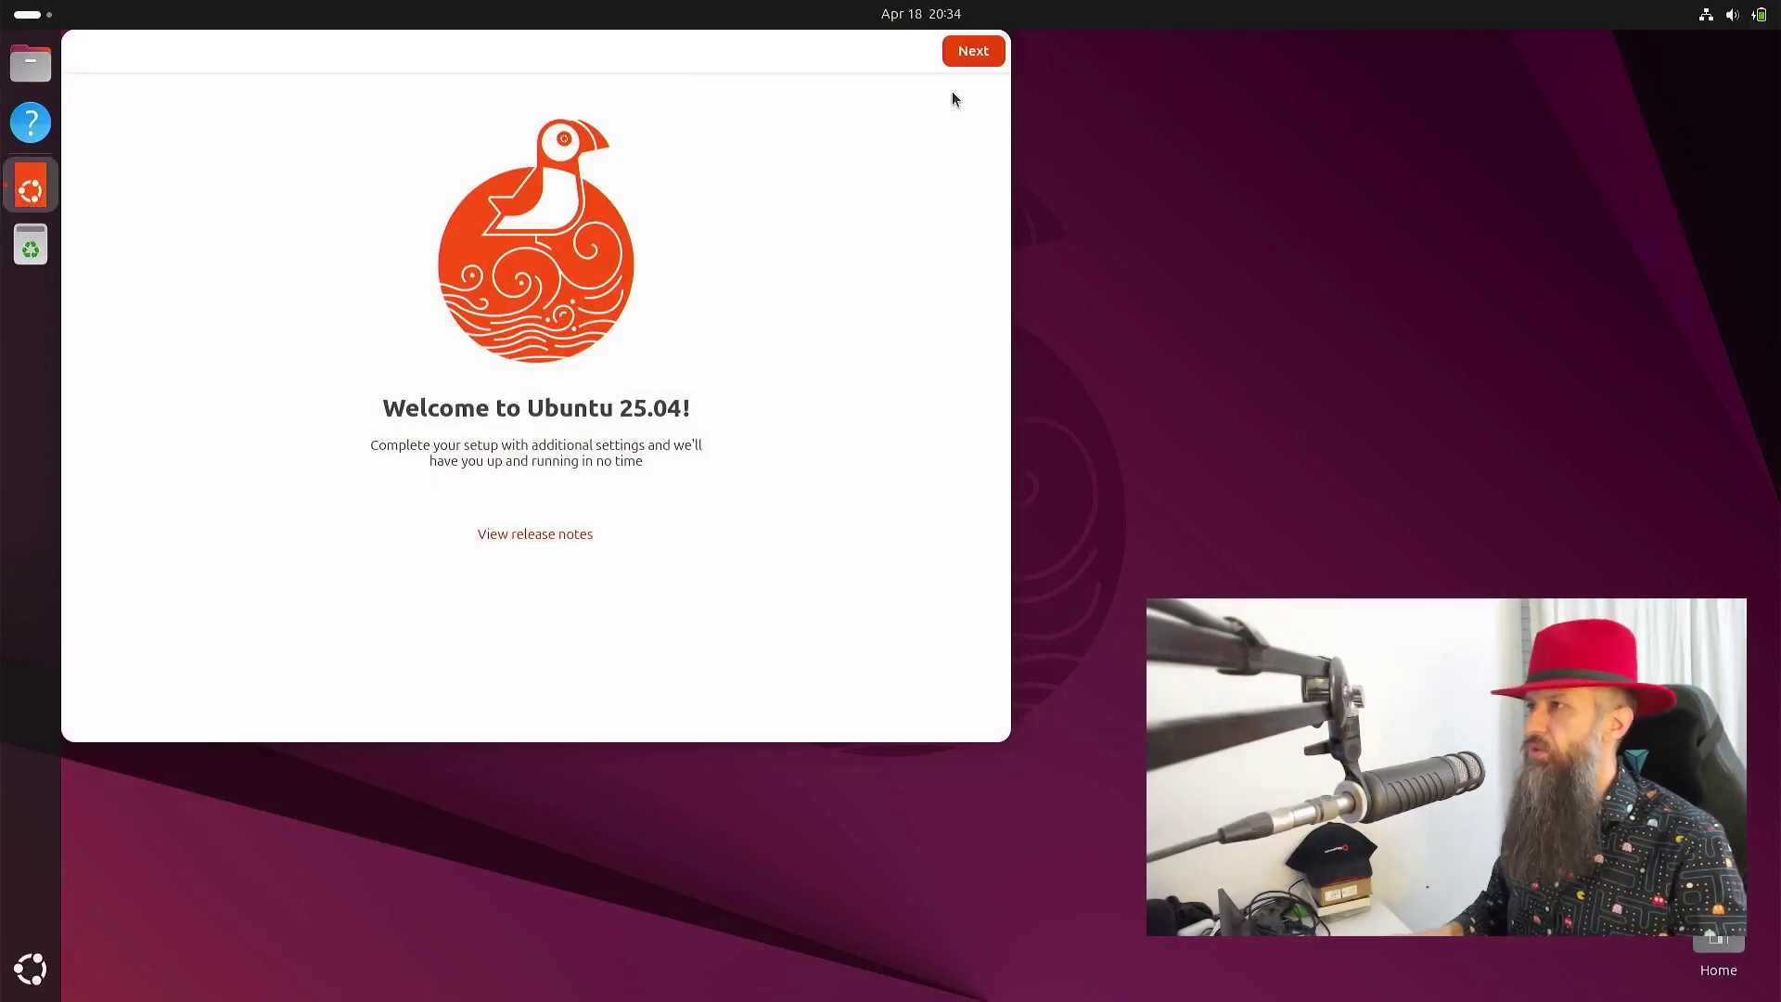
pyautogui.moveTo(742, 50); pyautogui.dragTo(825, 135)
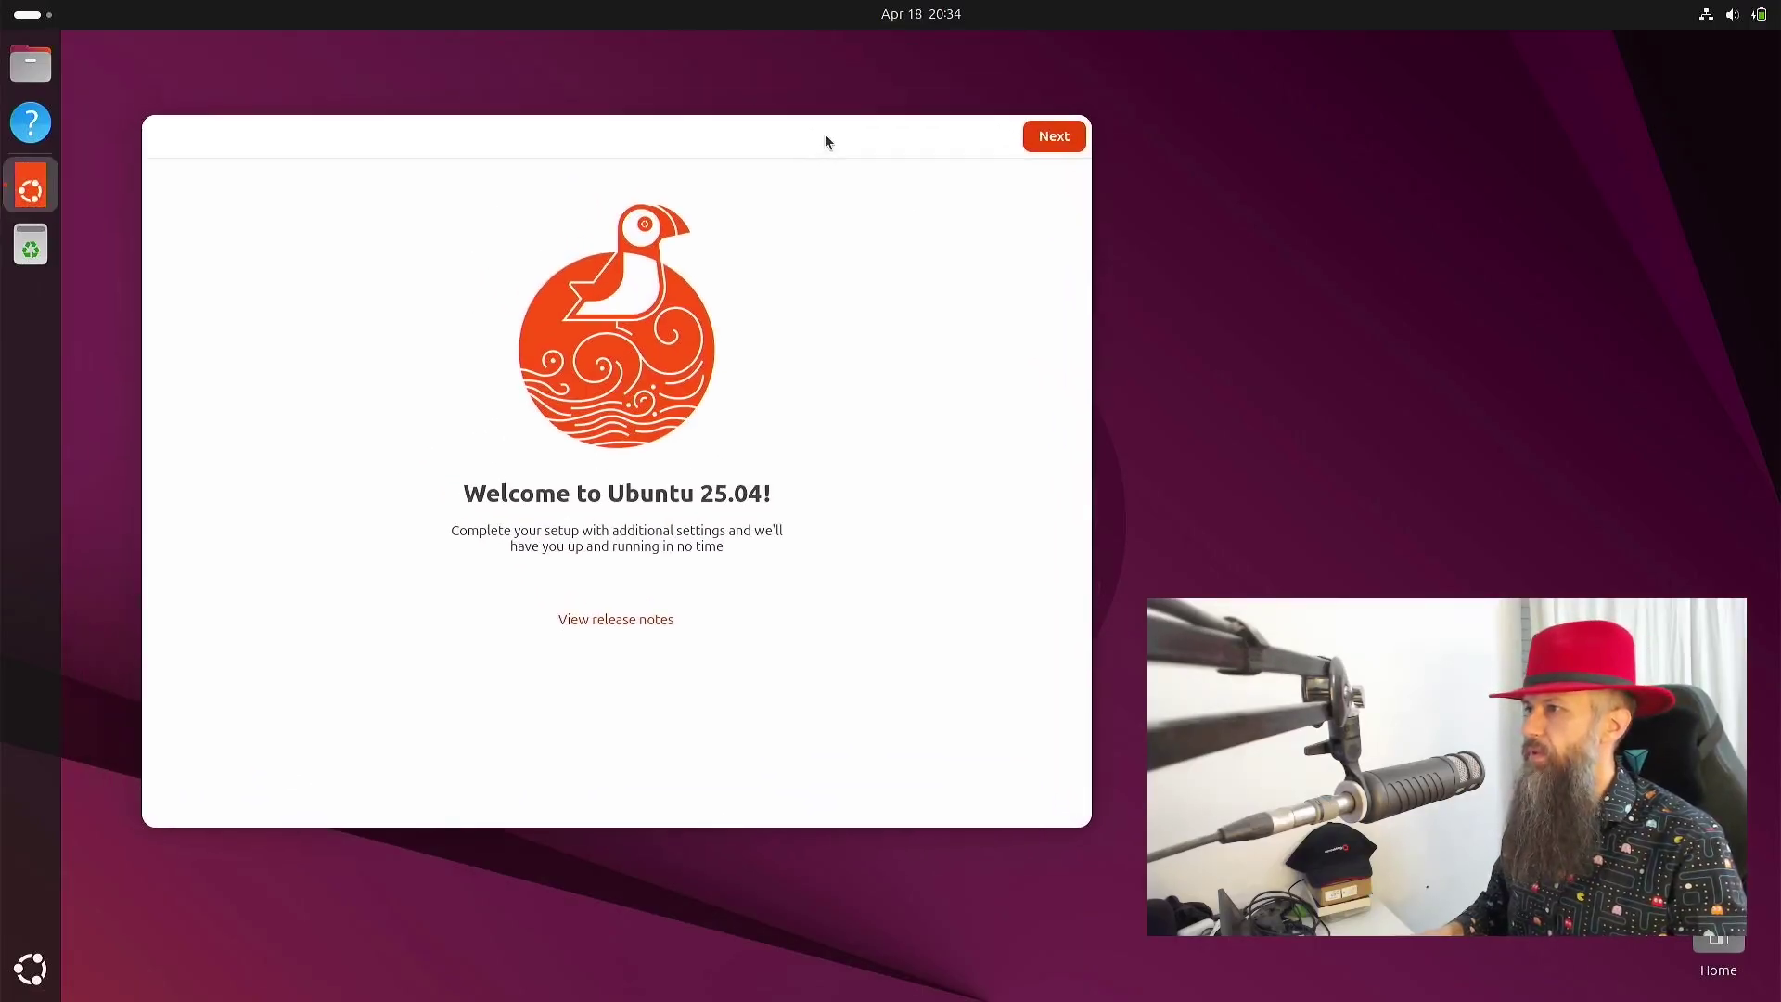
pyautogui.click(1065, 134)
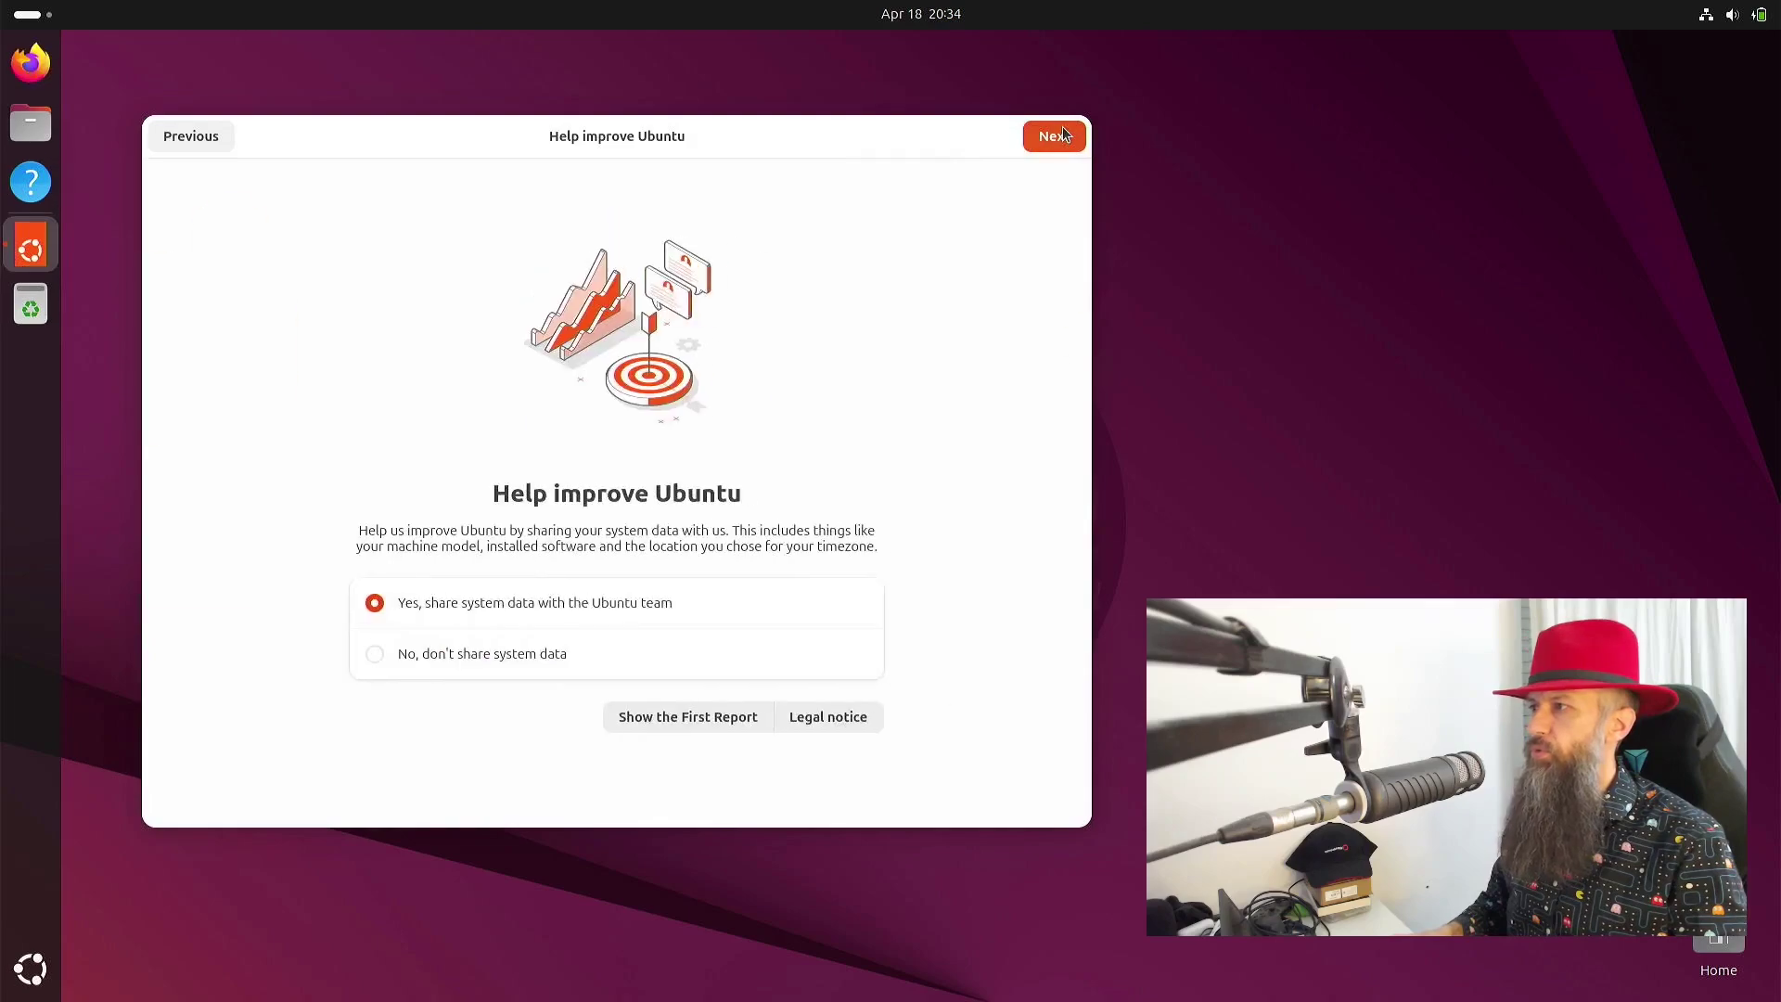
pyautogui.click(471, 655)
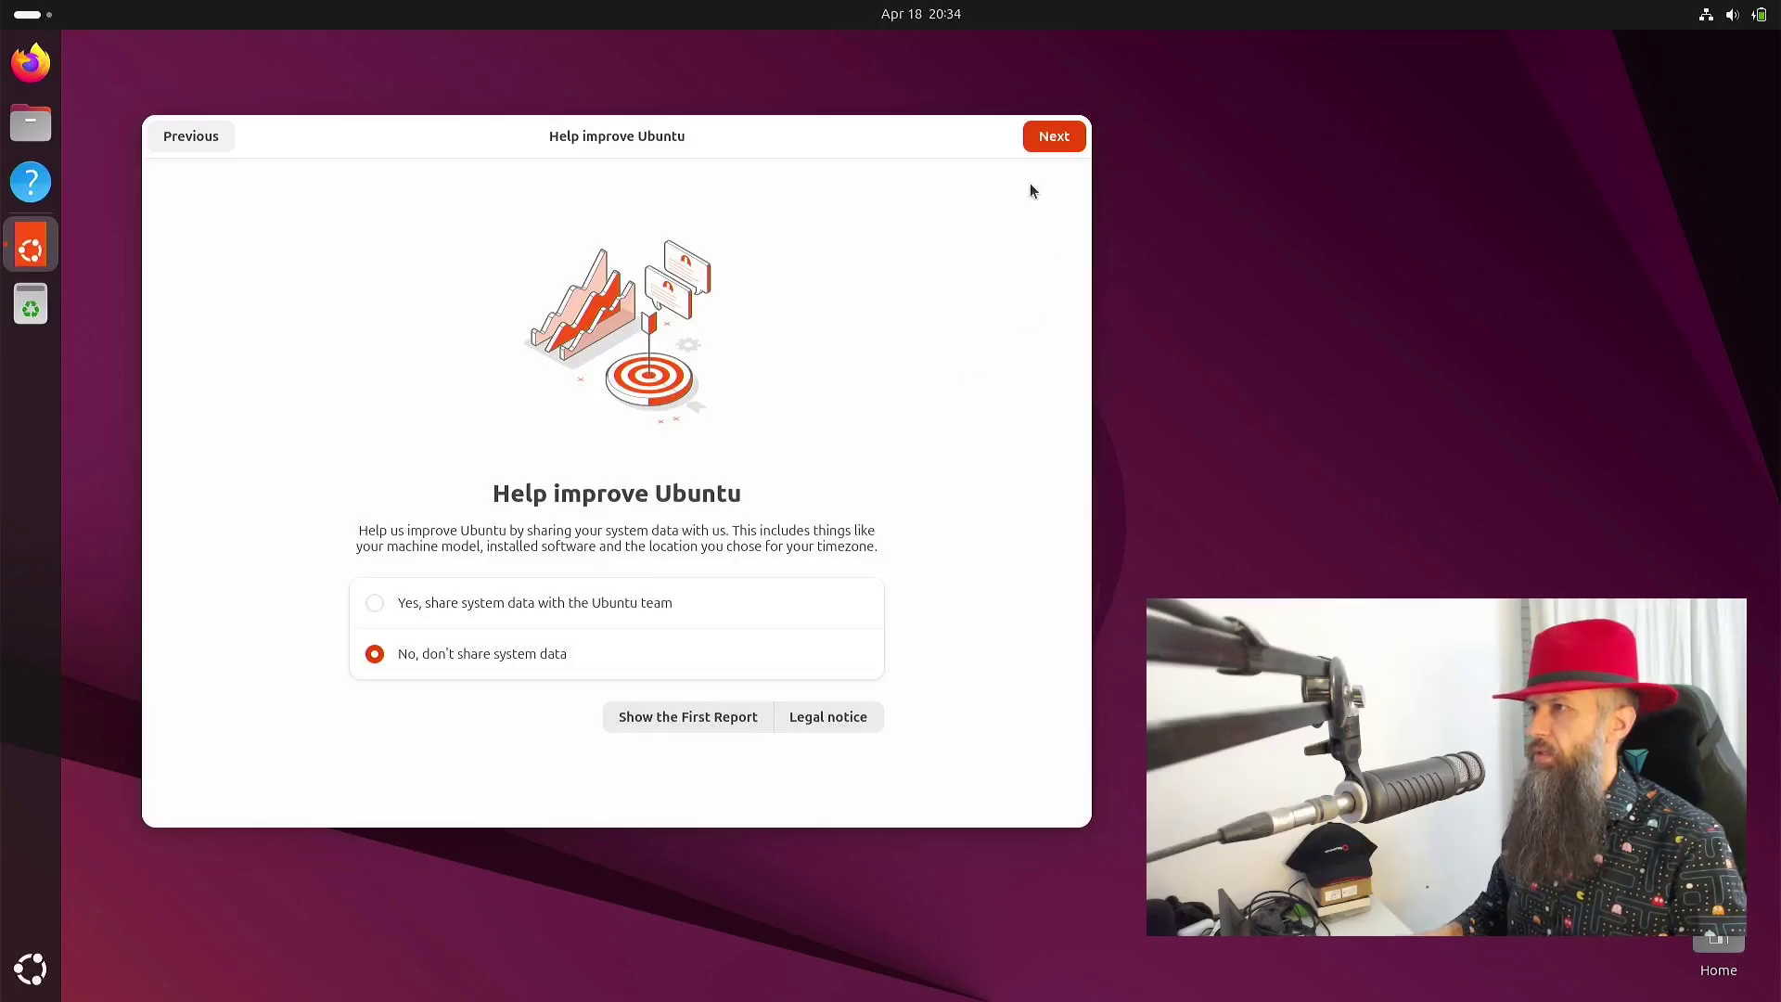
pyautogui.click(1042, 141)
pyautogui.click(1042, 141)
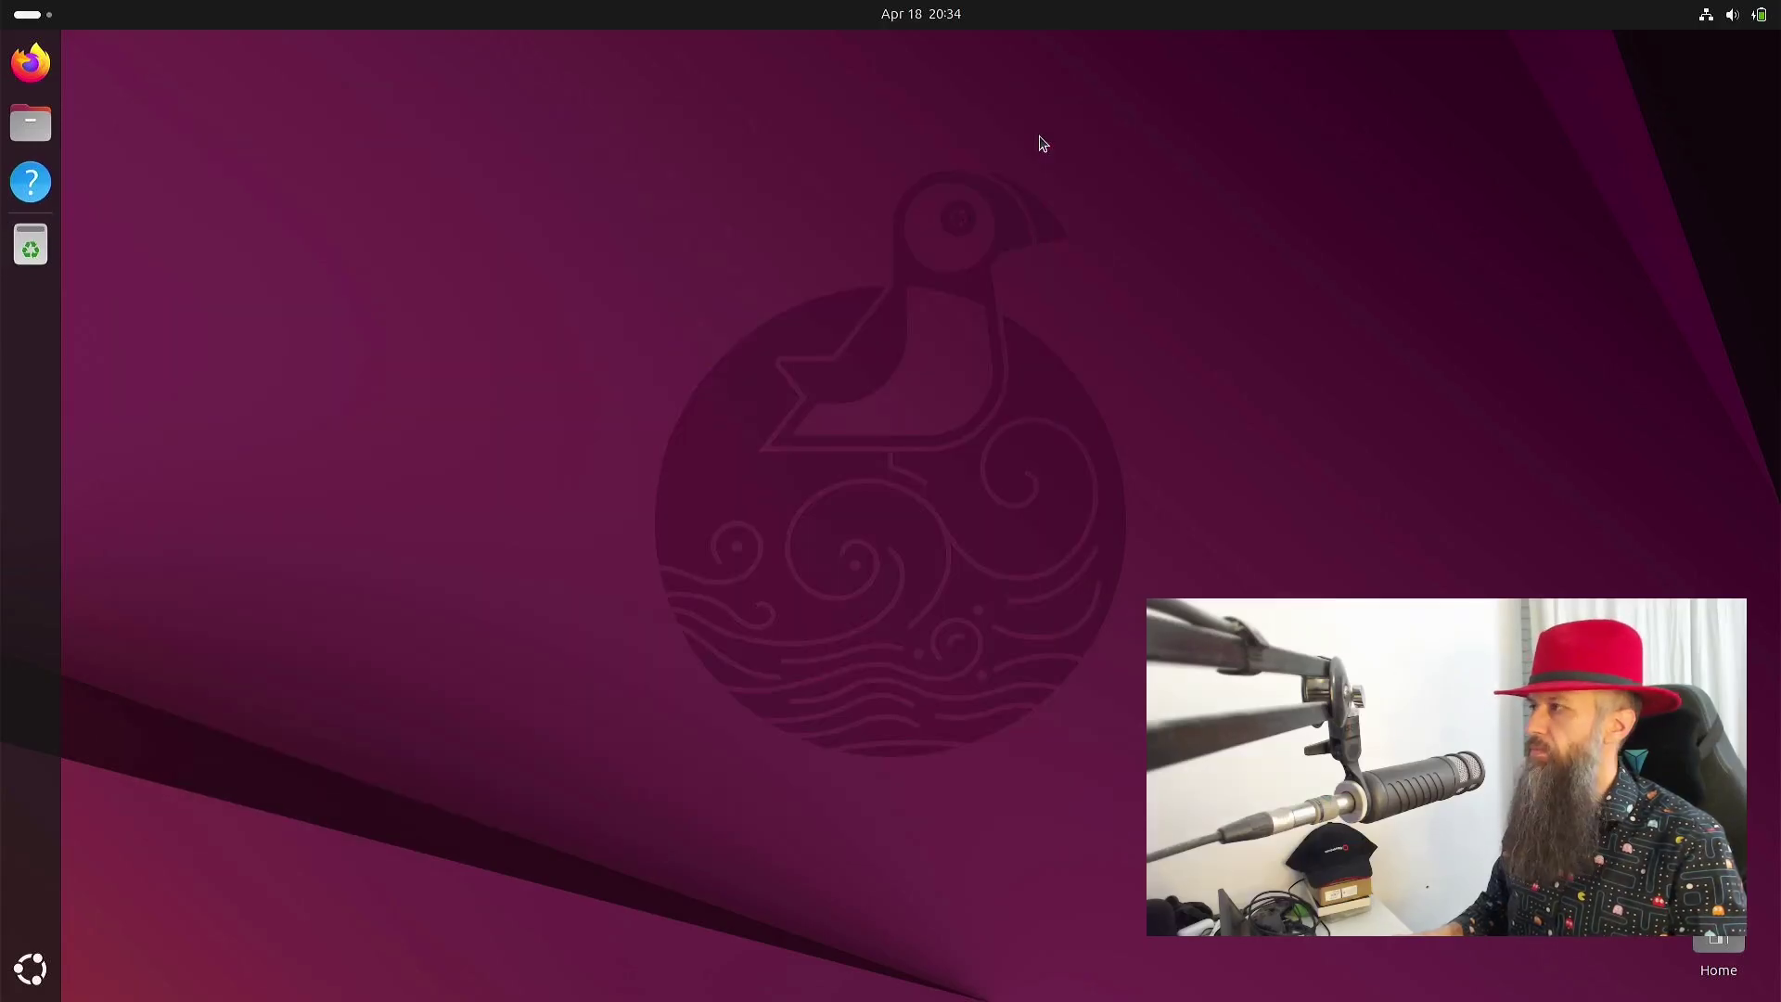
# - Launch Terminal from the app search and maximize its window
pyautogui.press('super')
pyautogui.write('term')
pyautogui.press('Return')
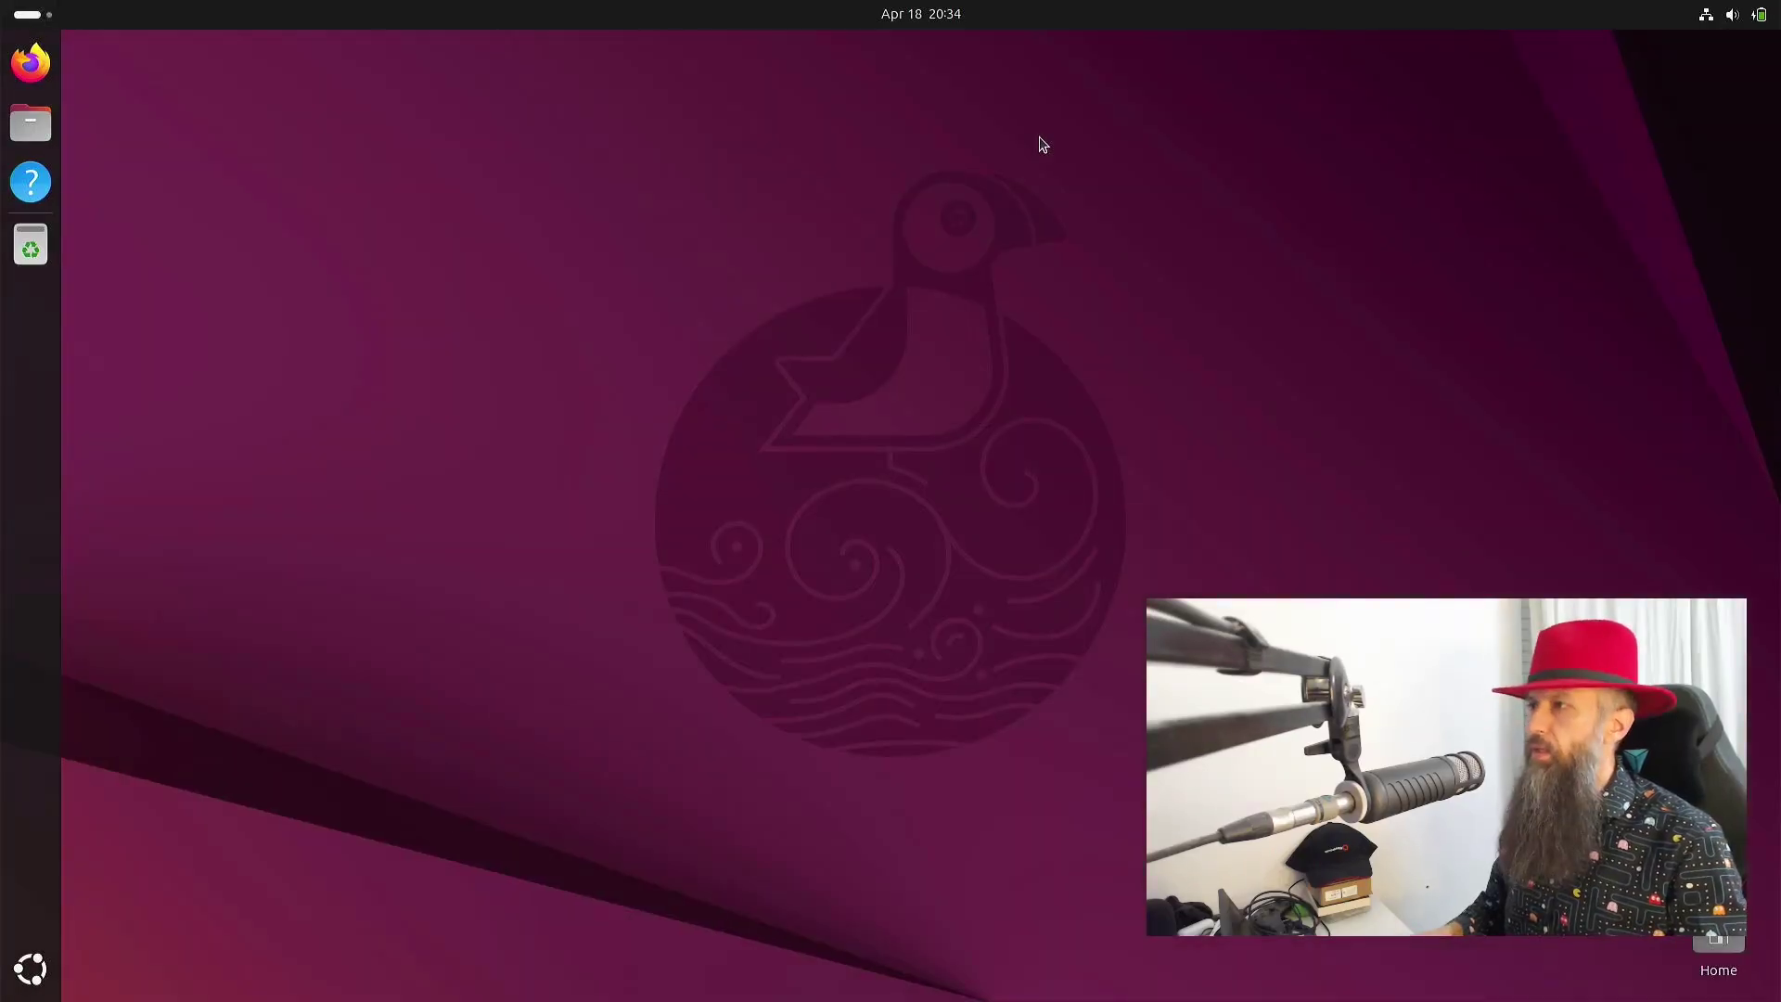
pyautogui.moveTo(981, 281); pyautogui.dragTo(747, 200)
pyautogui.doubleClick(649, 186)
# - Run lsblk and resize the terminal text so the partition listing fits
pyautogui.hotkey('ctrl', '+')
pyautogui.hotkey('ctrl', '+')
pyautogui.hotkey('ctrl', '+')
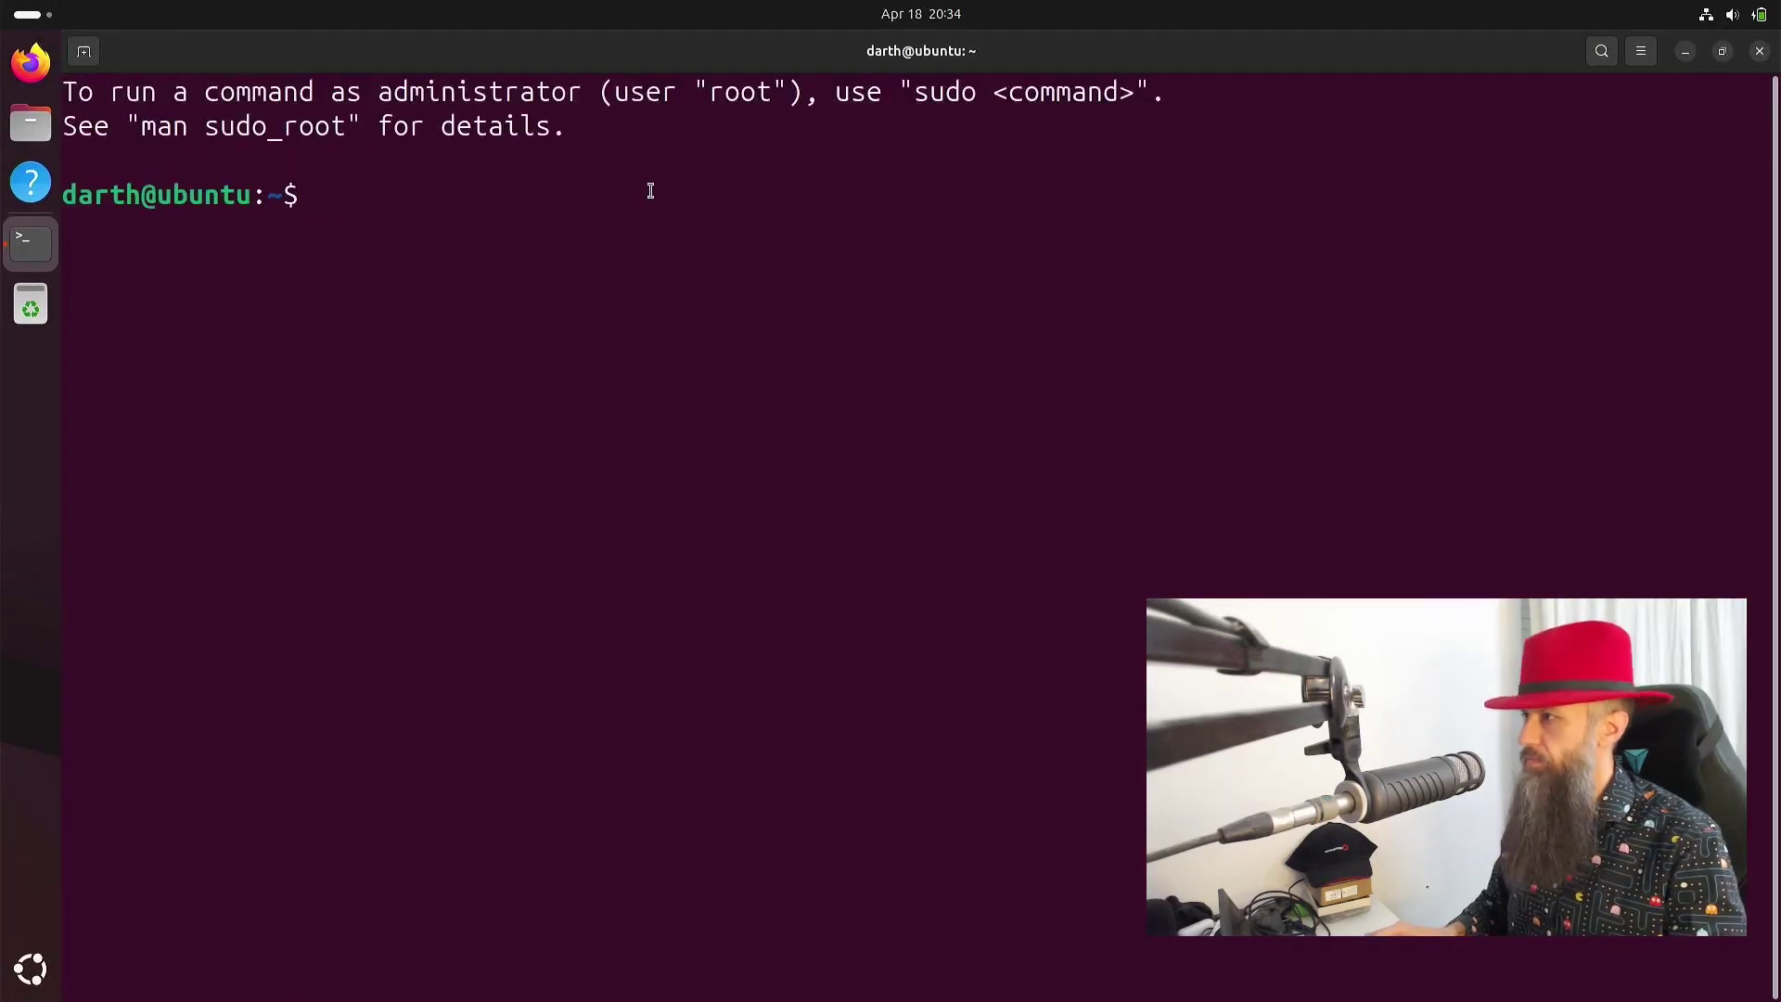
pyautogui.write('lsblk')
pyautogui.press('Return')
pyautogui.hotkey('ctrl', '-')
pyautogui.hotkey('ctrl', '-')
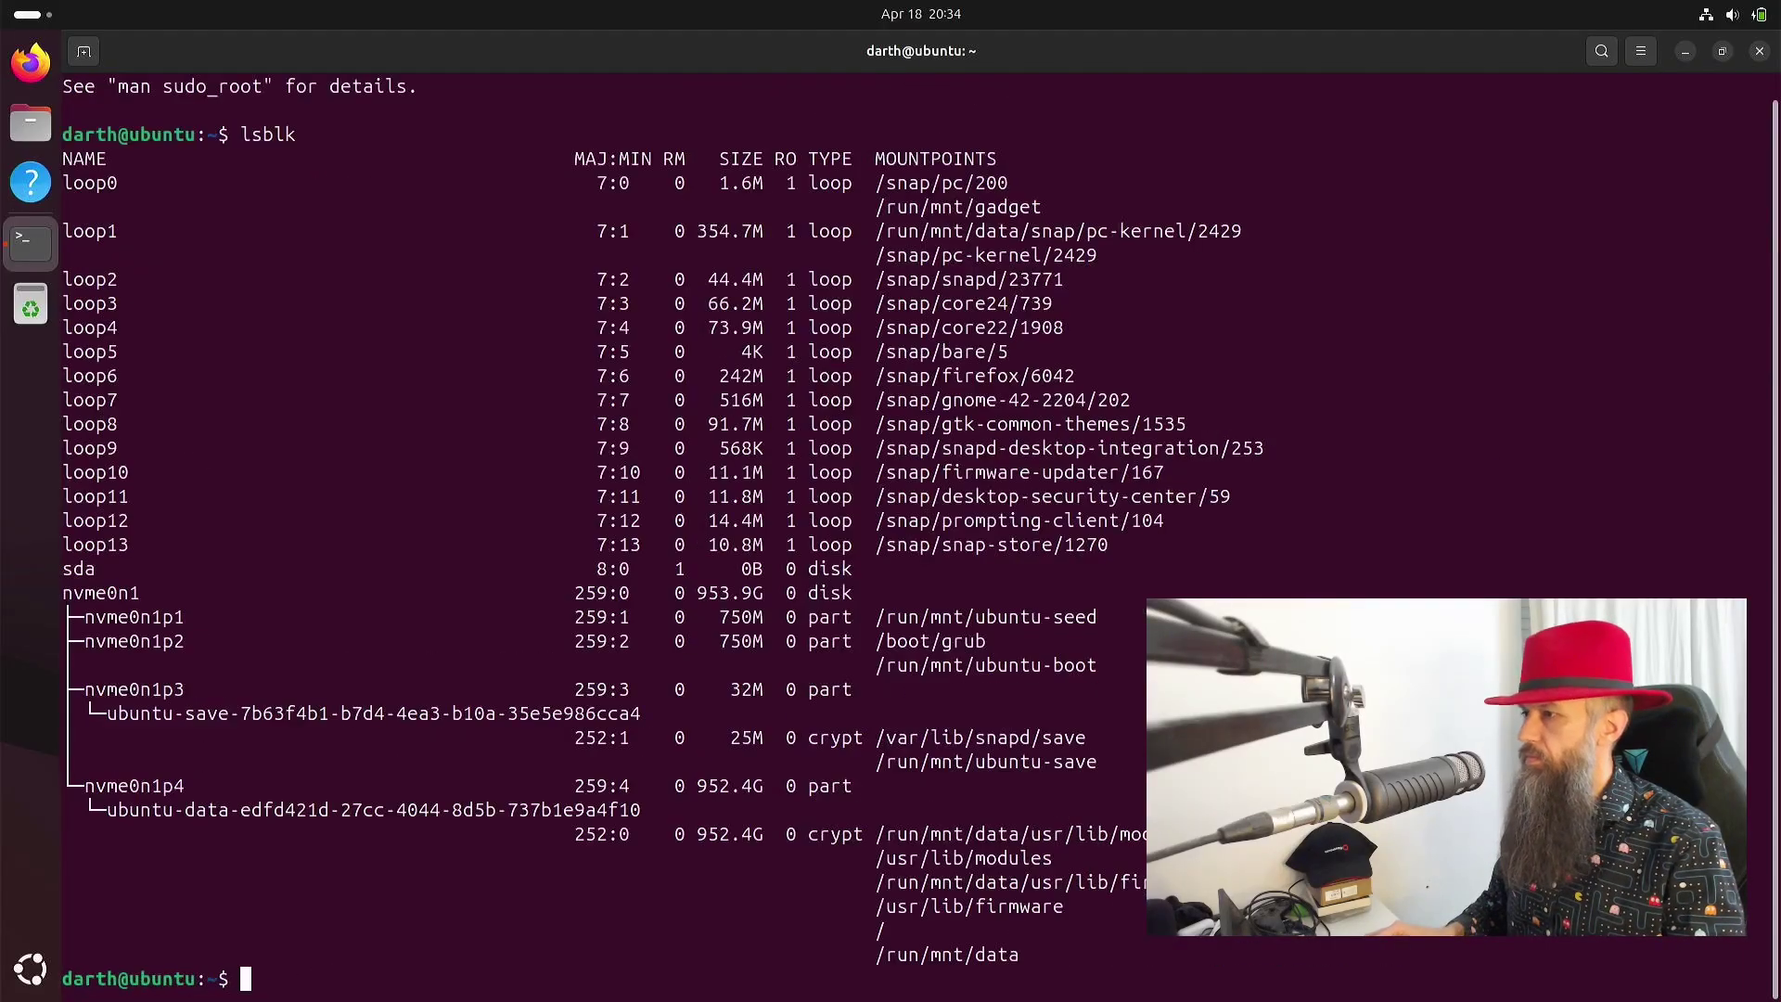
pyautogui.hotkey('ctrl', '-')
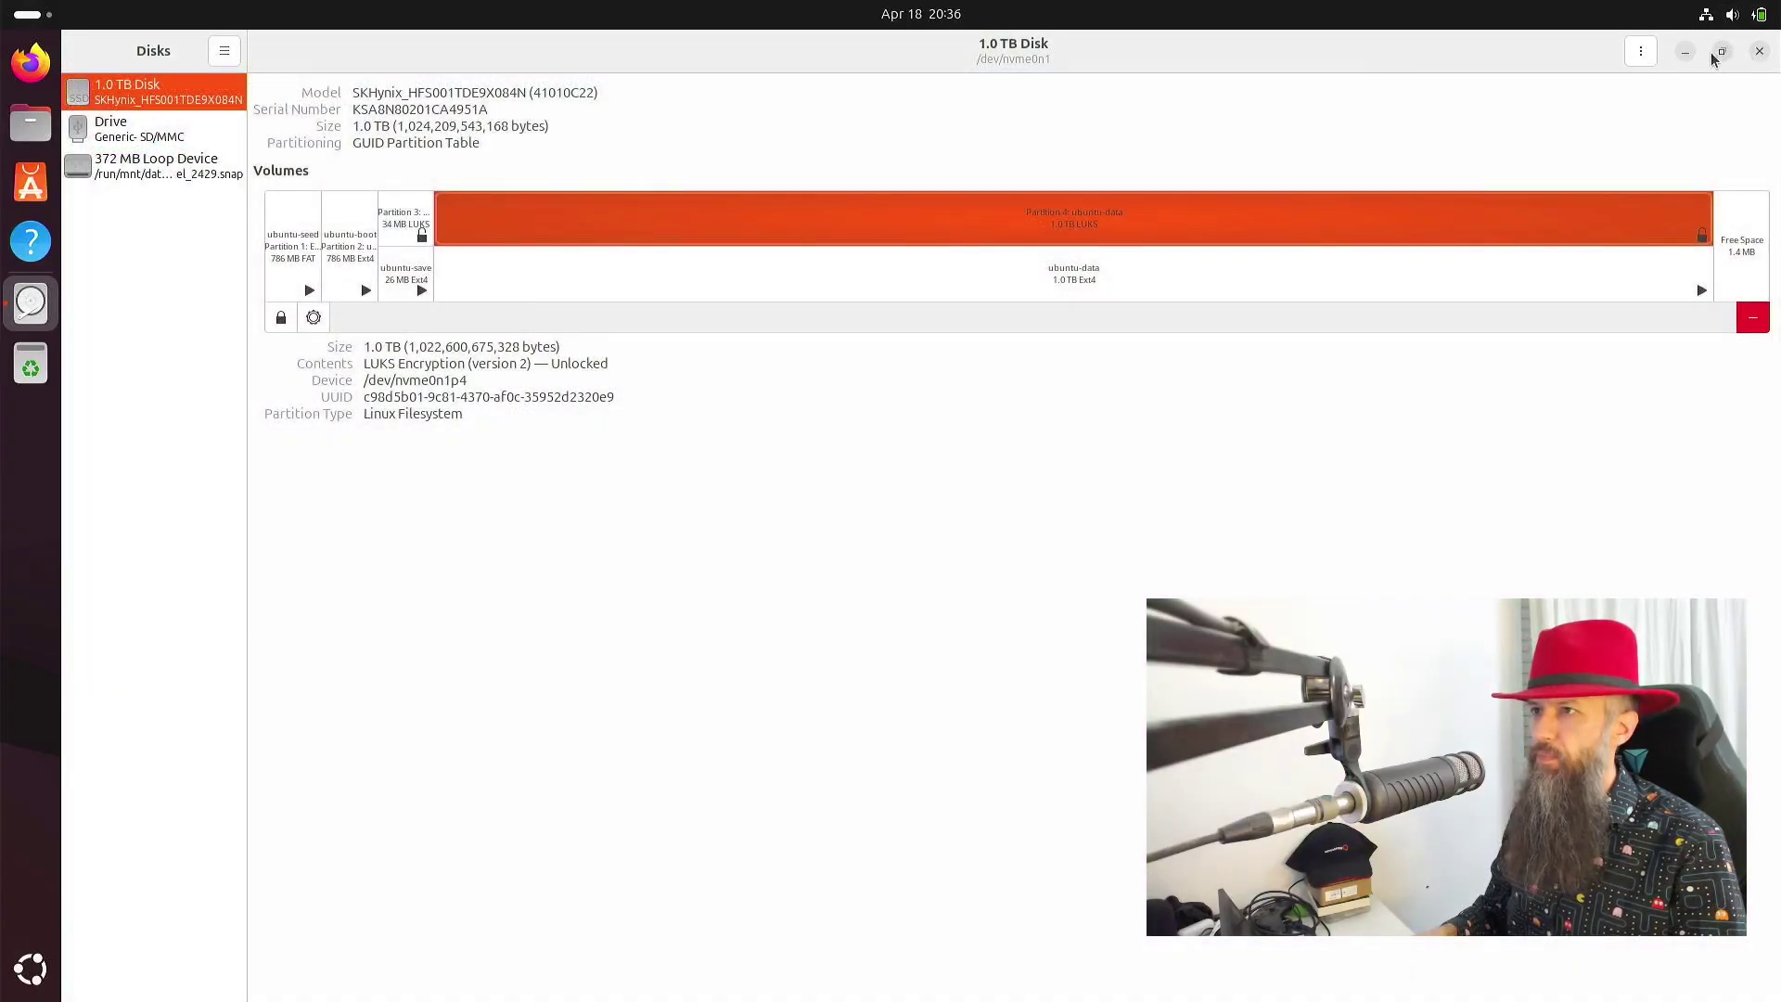
# - Set the HJW 32" display to 150 % fractional scaling in Display Settings and apply it
pyautogui.click(1686, 53)
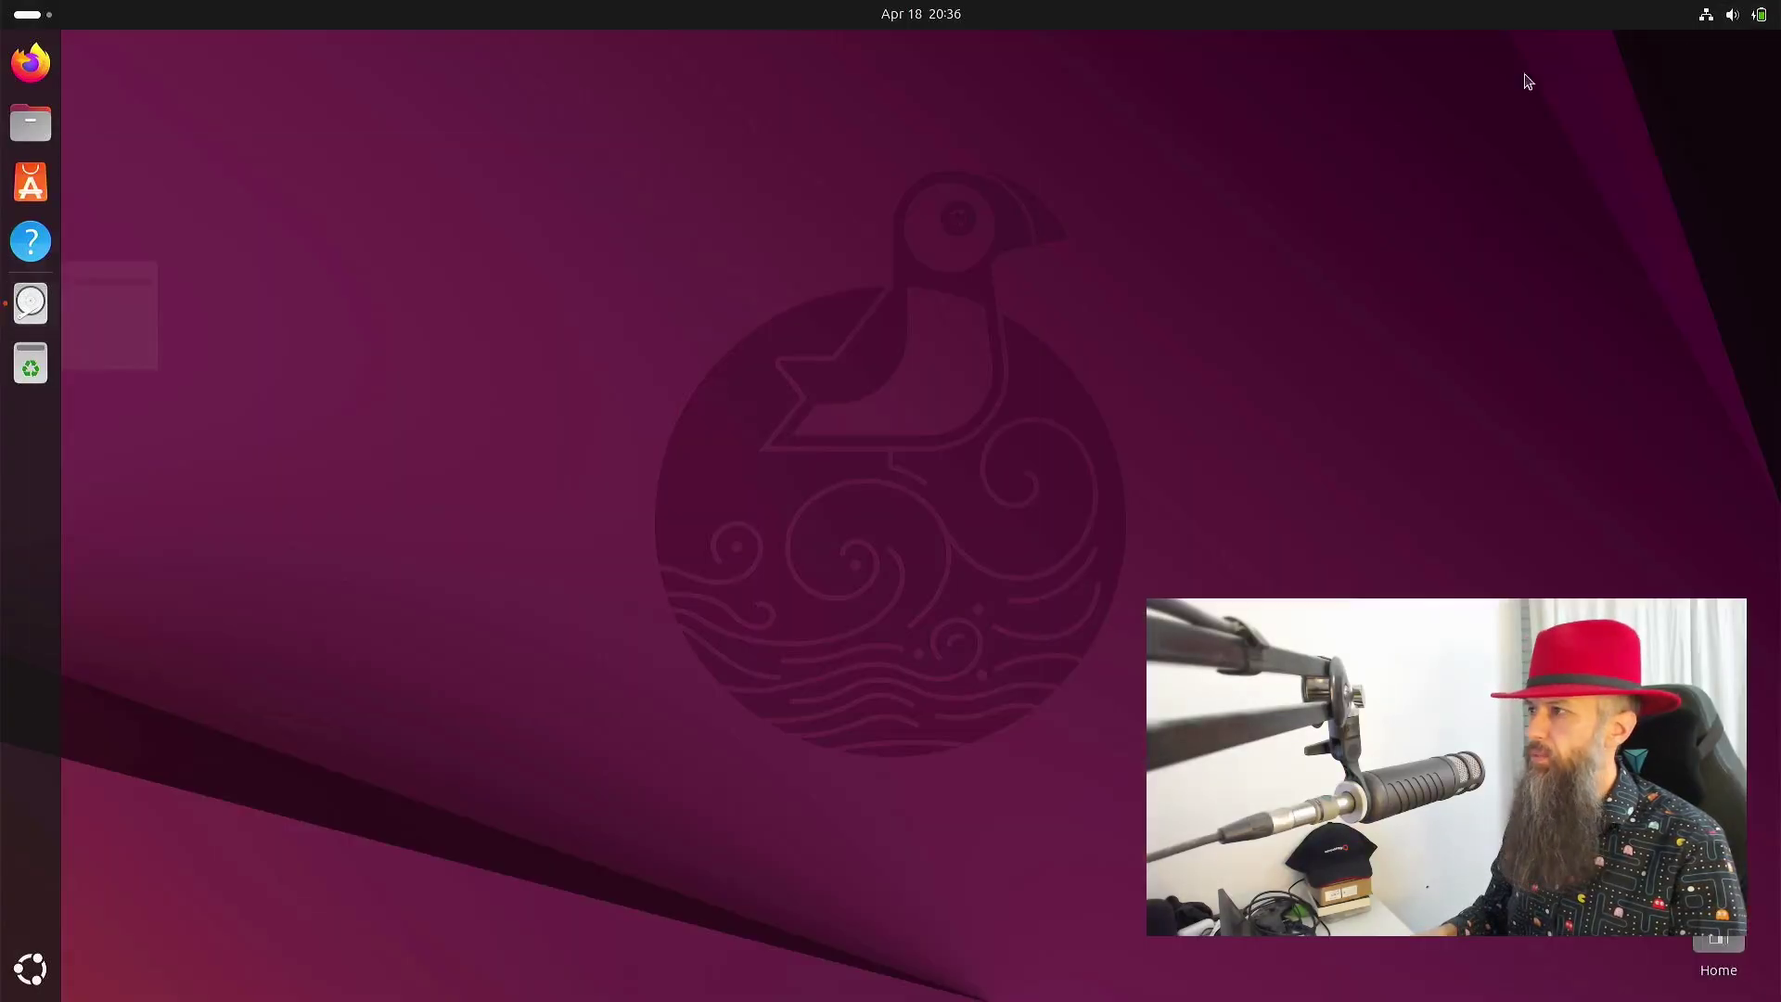
pyautogui.rightClick(874, 195)
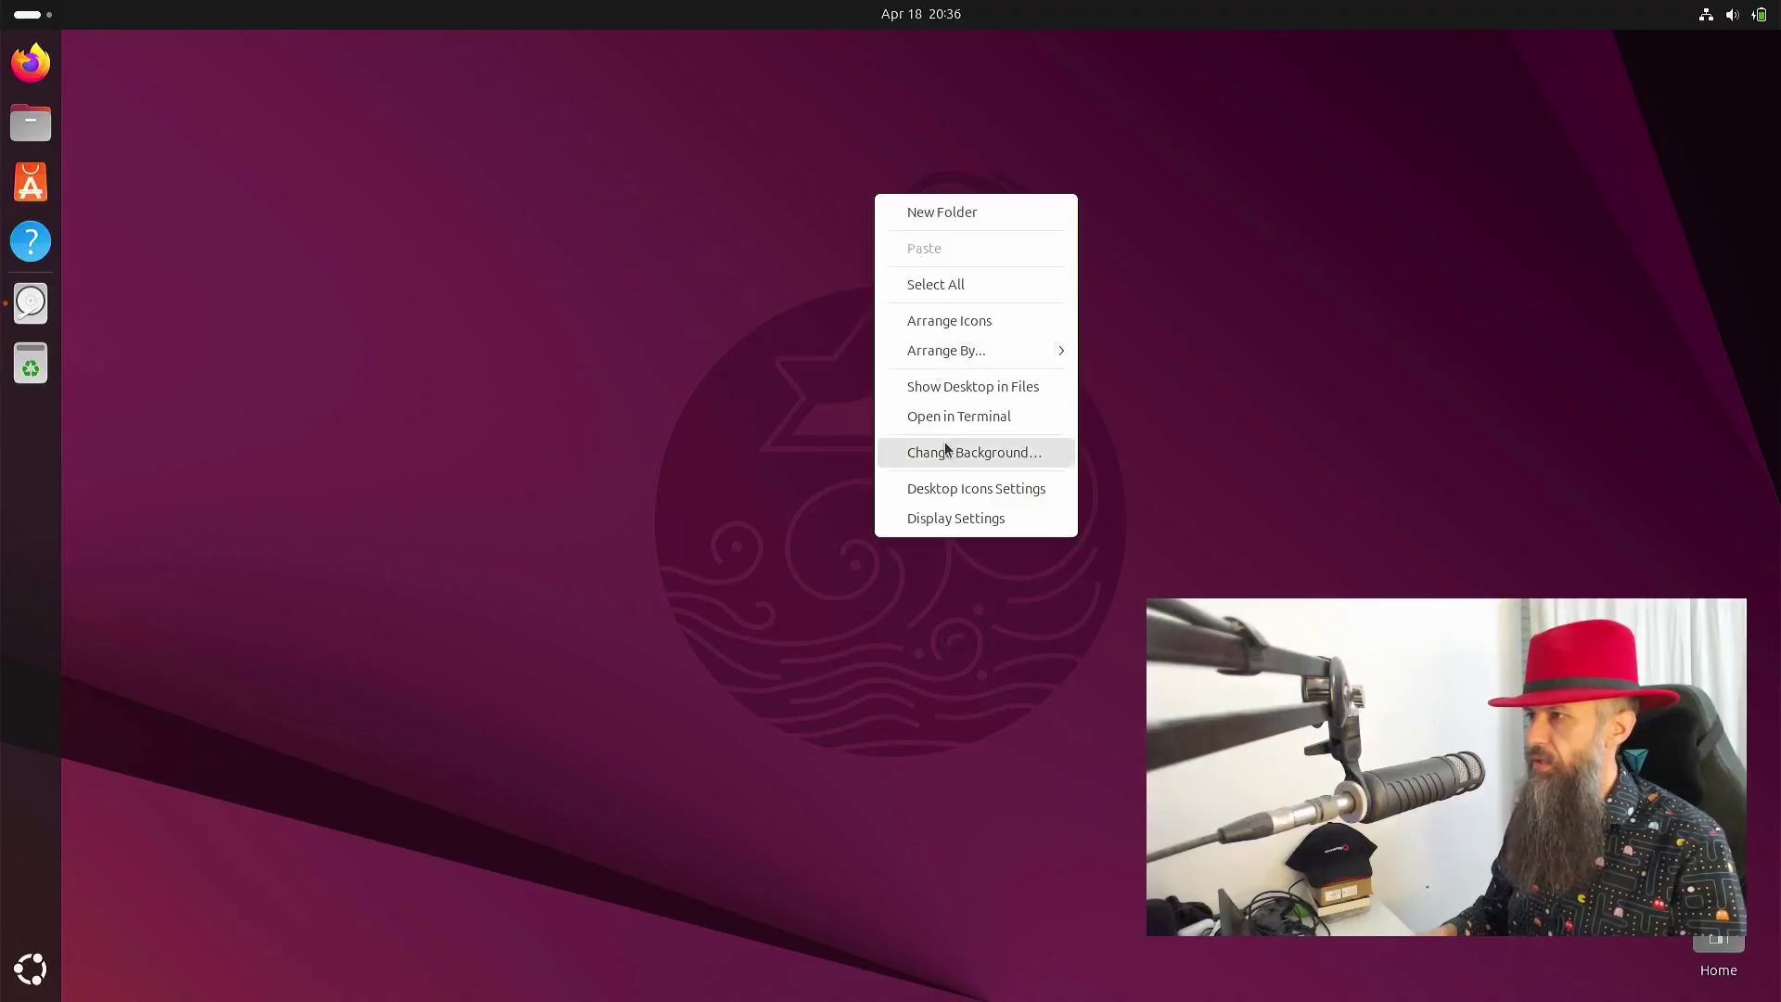
pyautogui.click(944, 518)
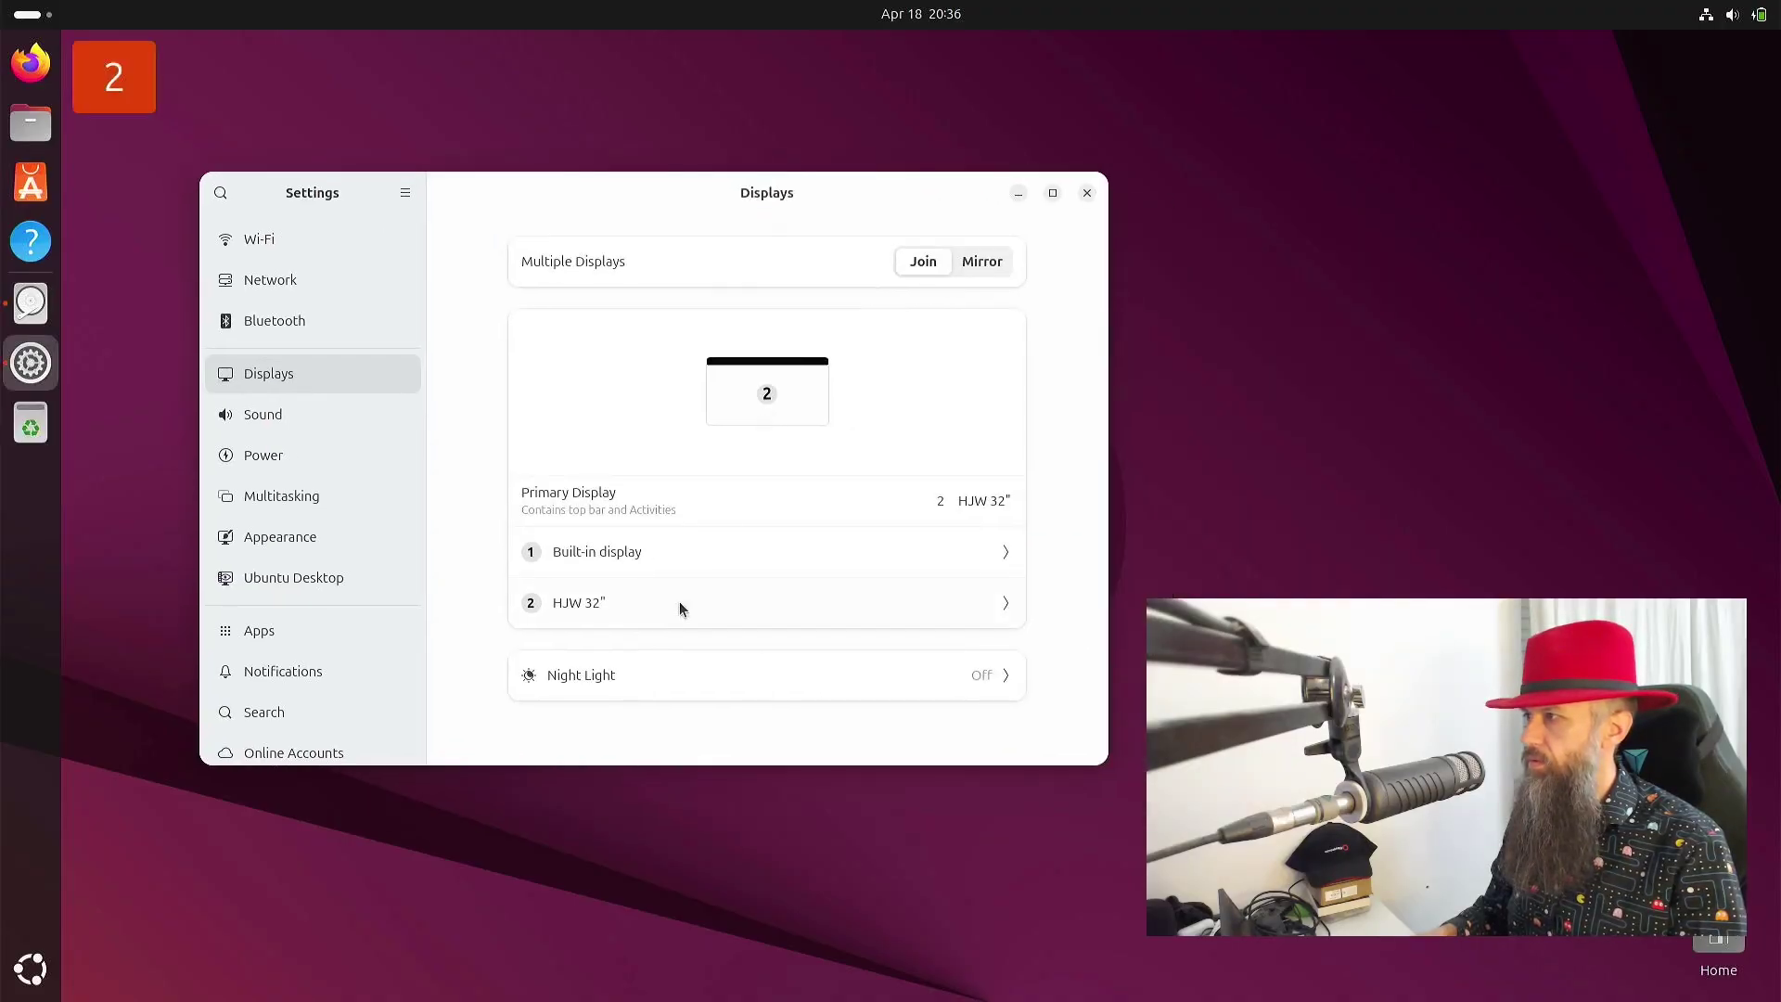
pyautogui.click(680, 608)
pyautogui.click(990, 532)
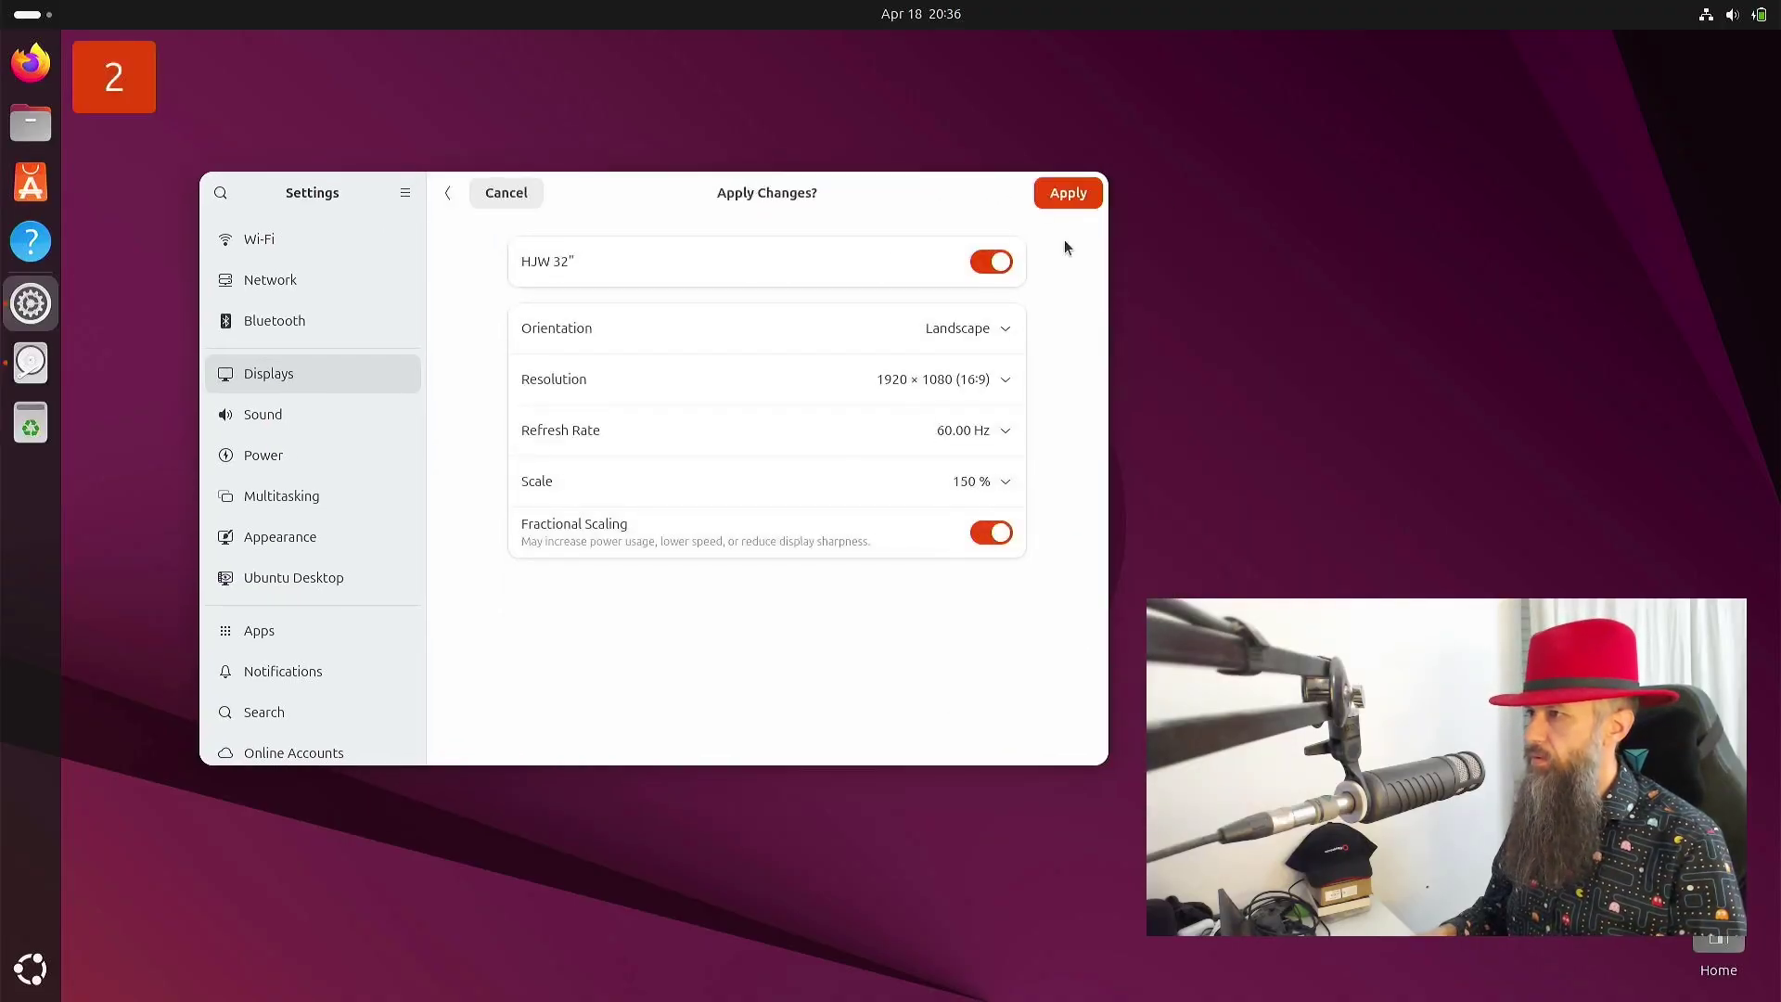
pyautogui.click(1089, 197)
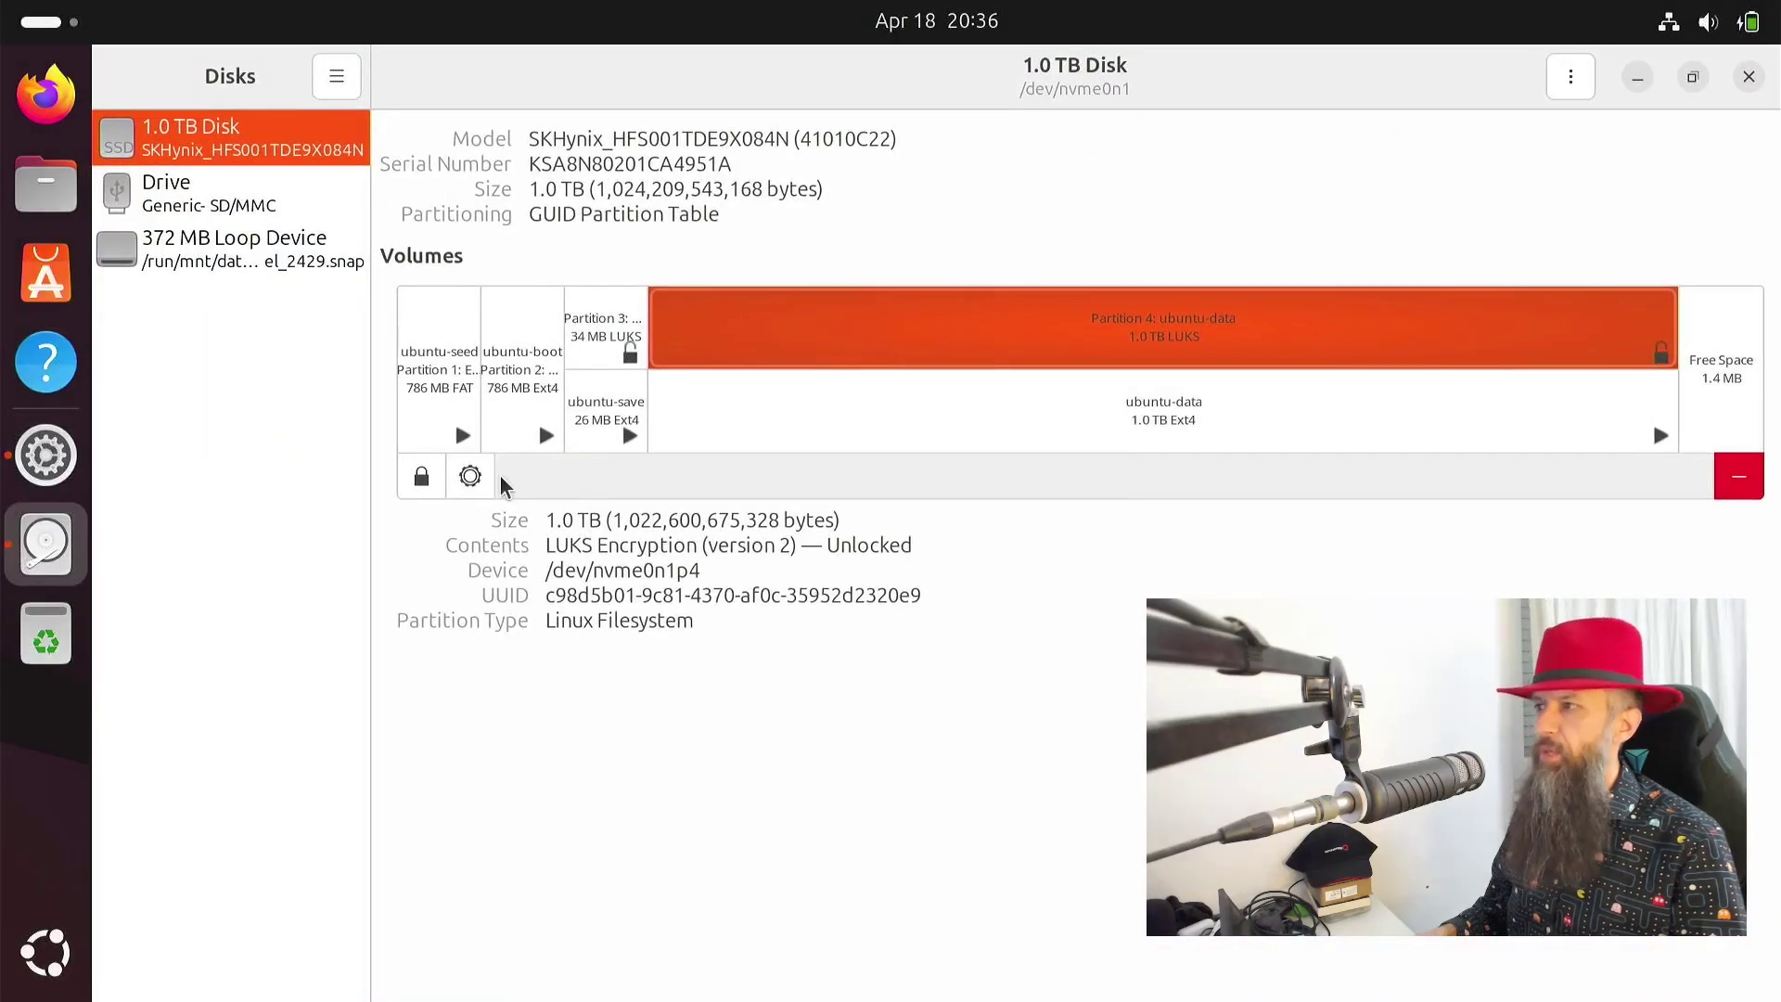